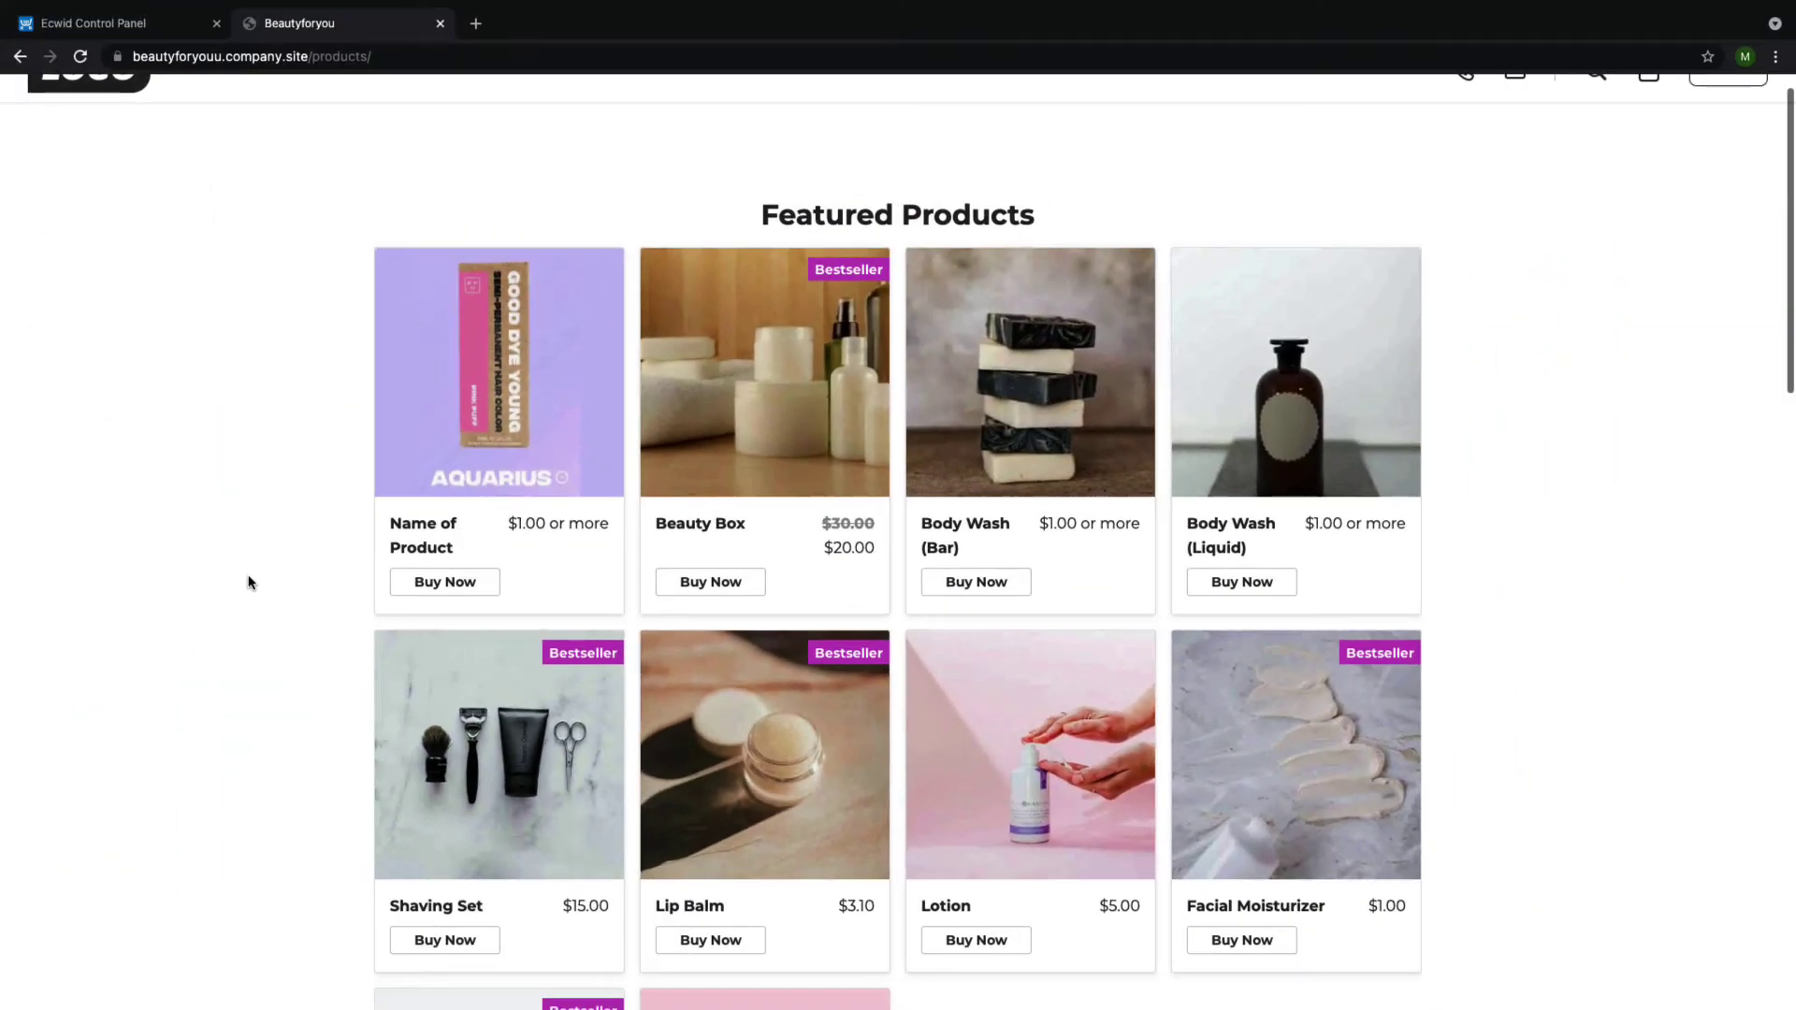
View the Shaving Set product page under Beauty, then close the storefront tab.
scroll(249, 582, "down", 5)
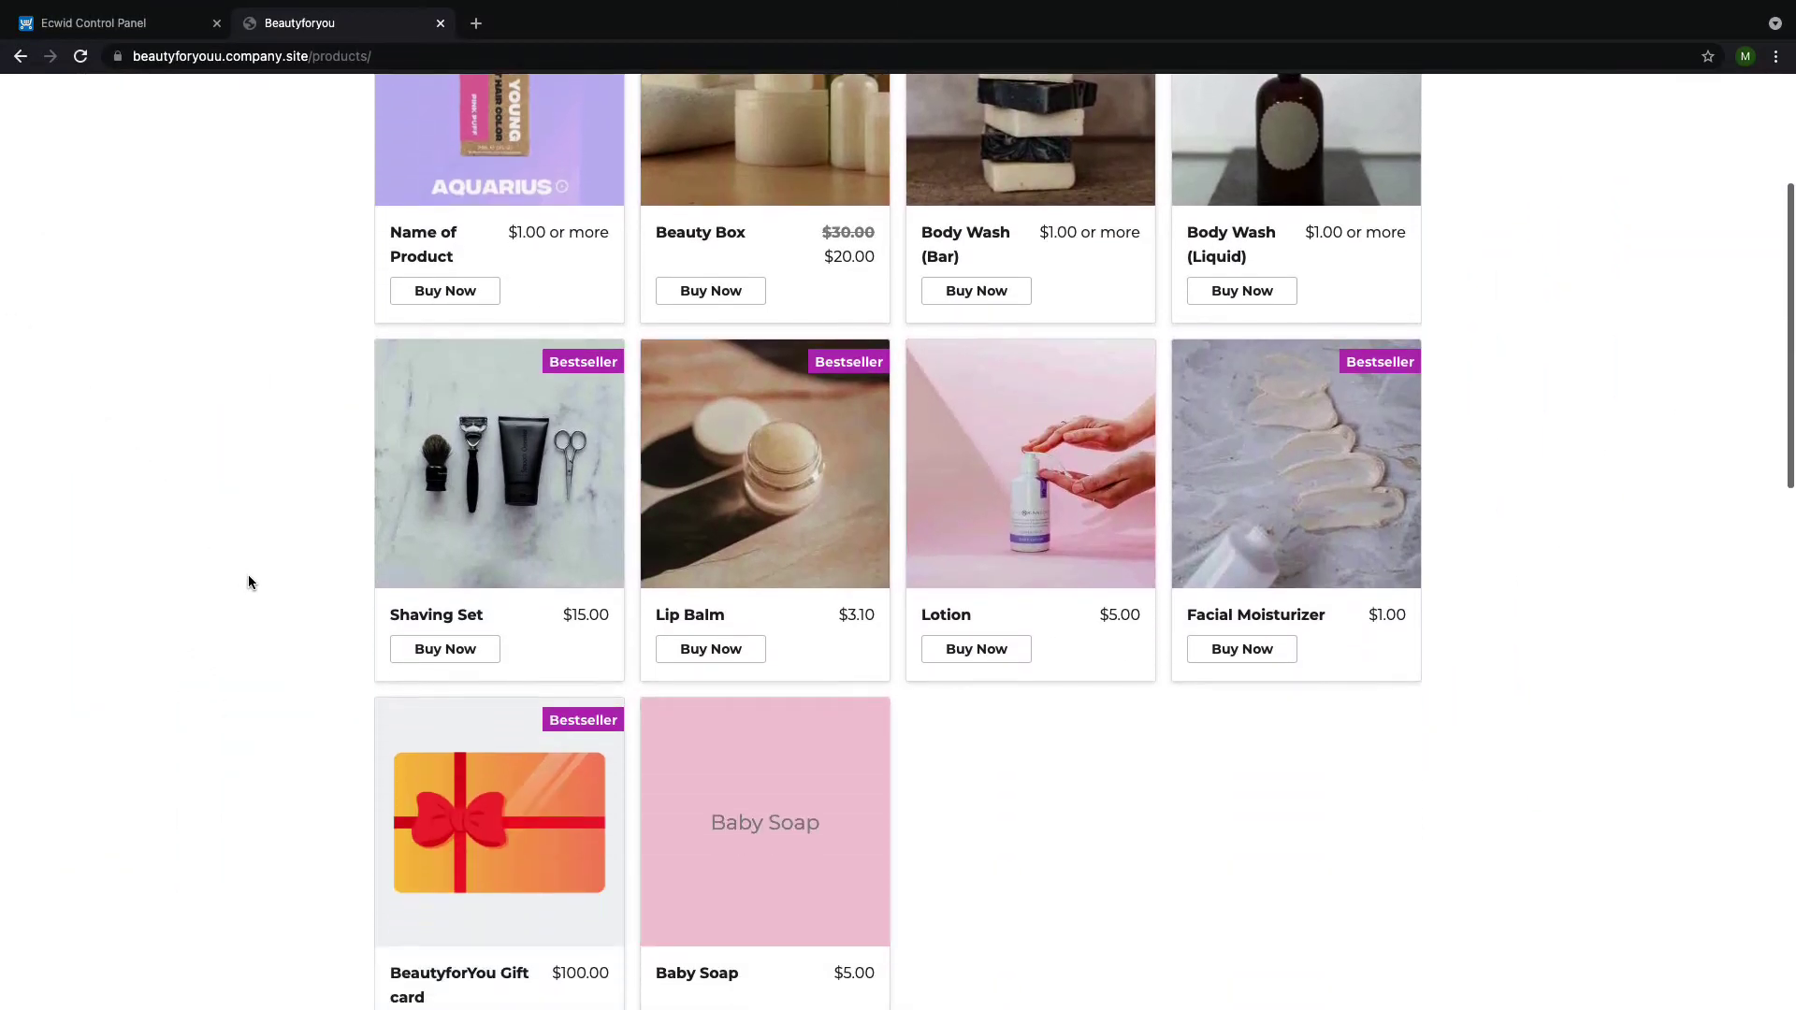
scroll(248, 582, "down", 4)
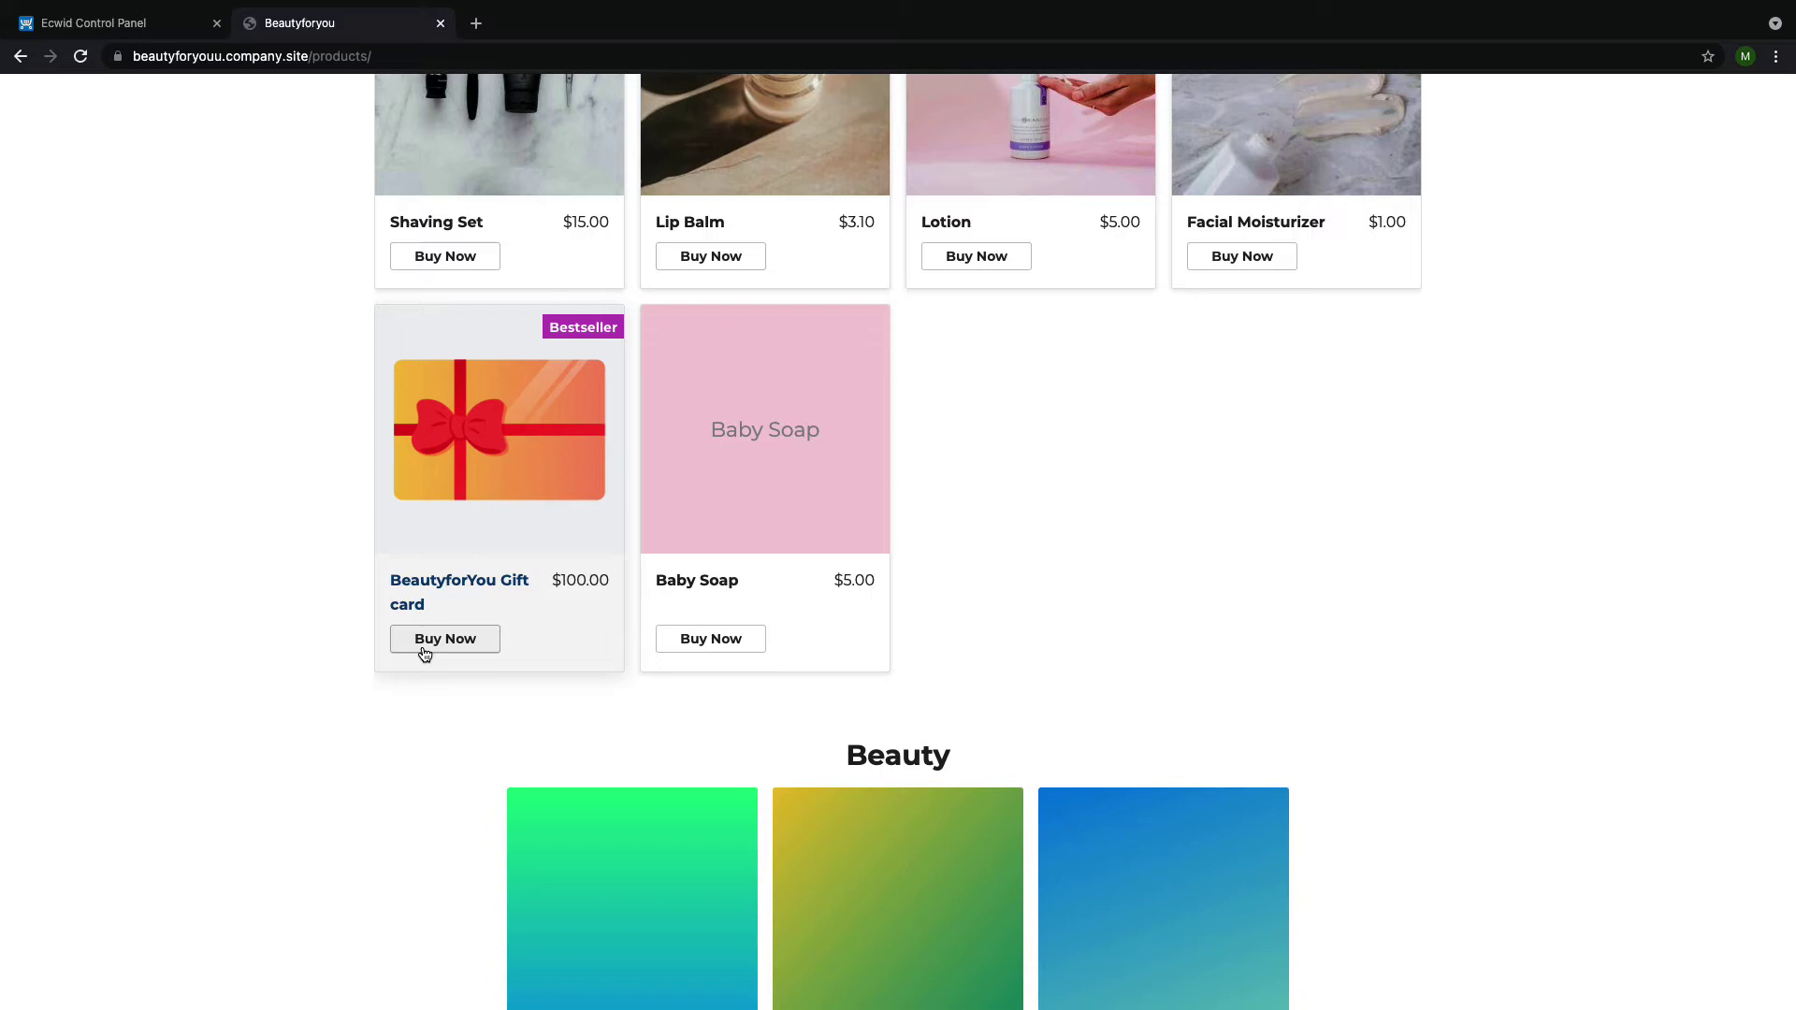
left_click(898, 755)
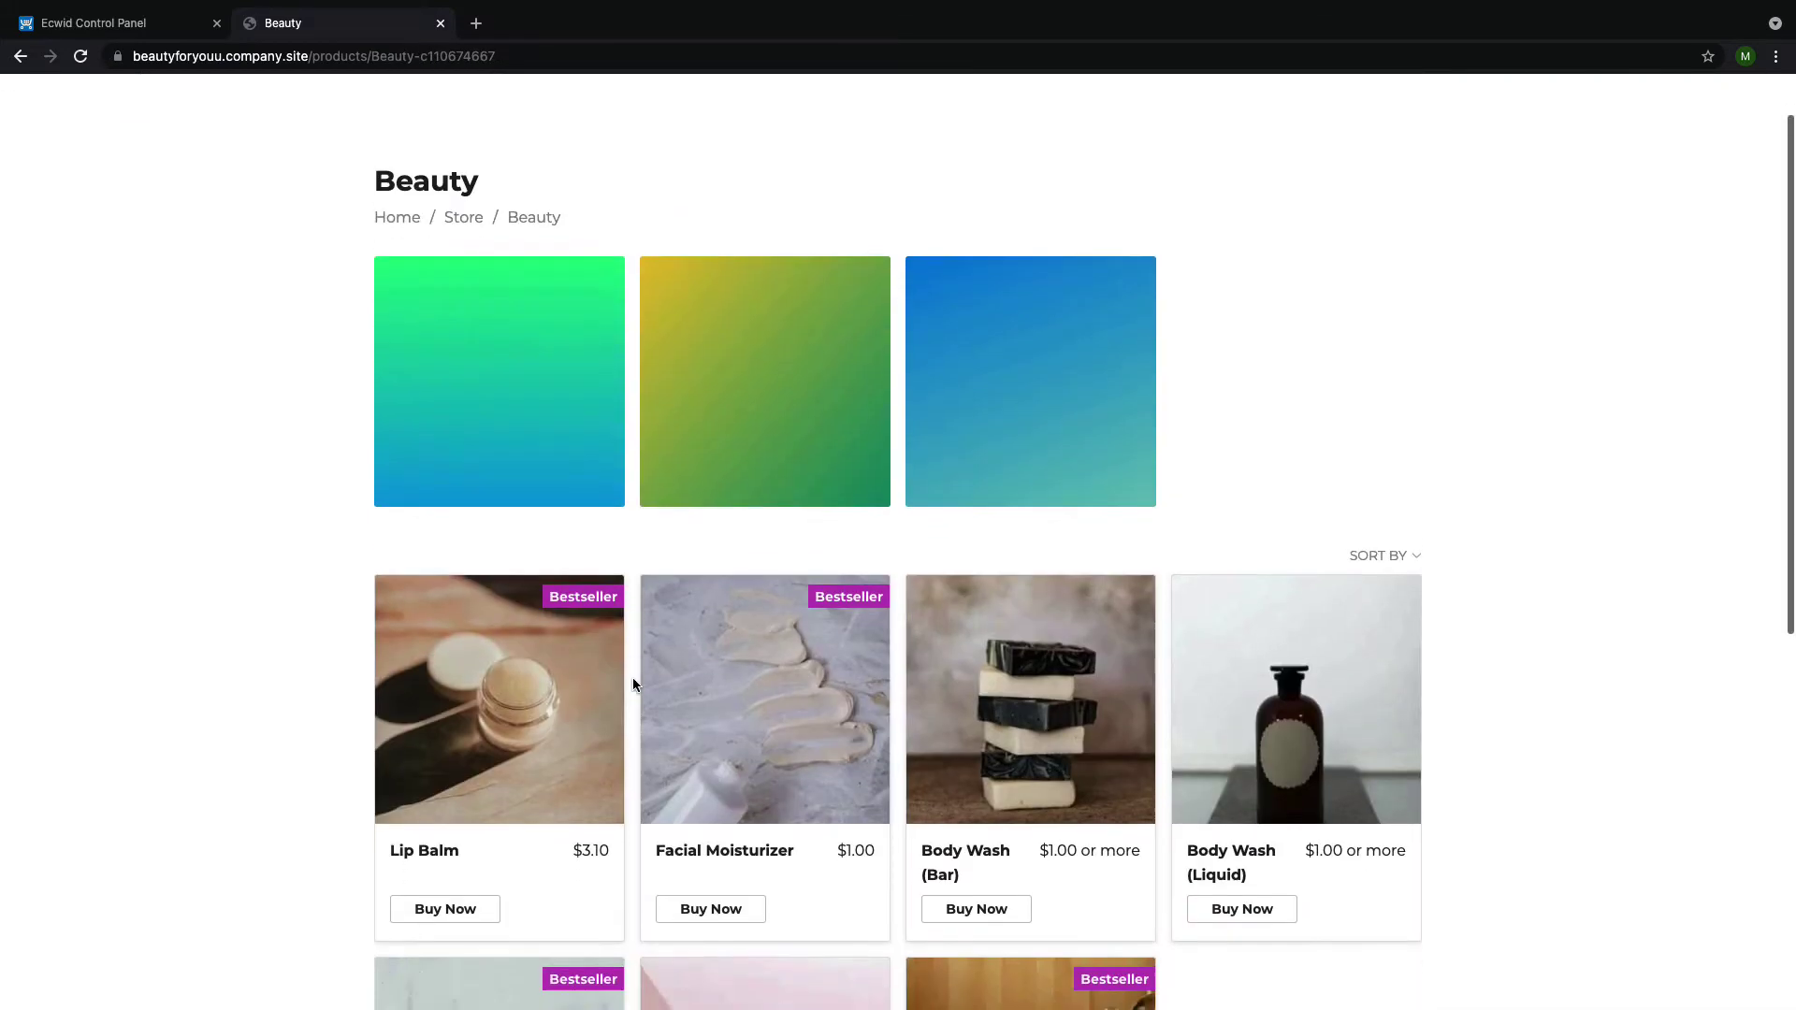
scroll(632, 684, "down", 2)
scroll(633, 684, "down", 2)
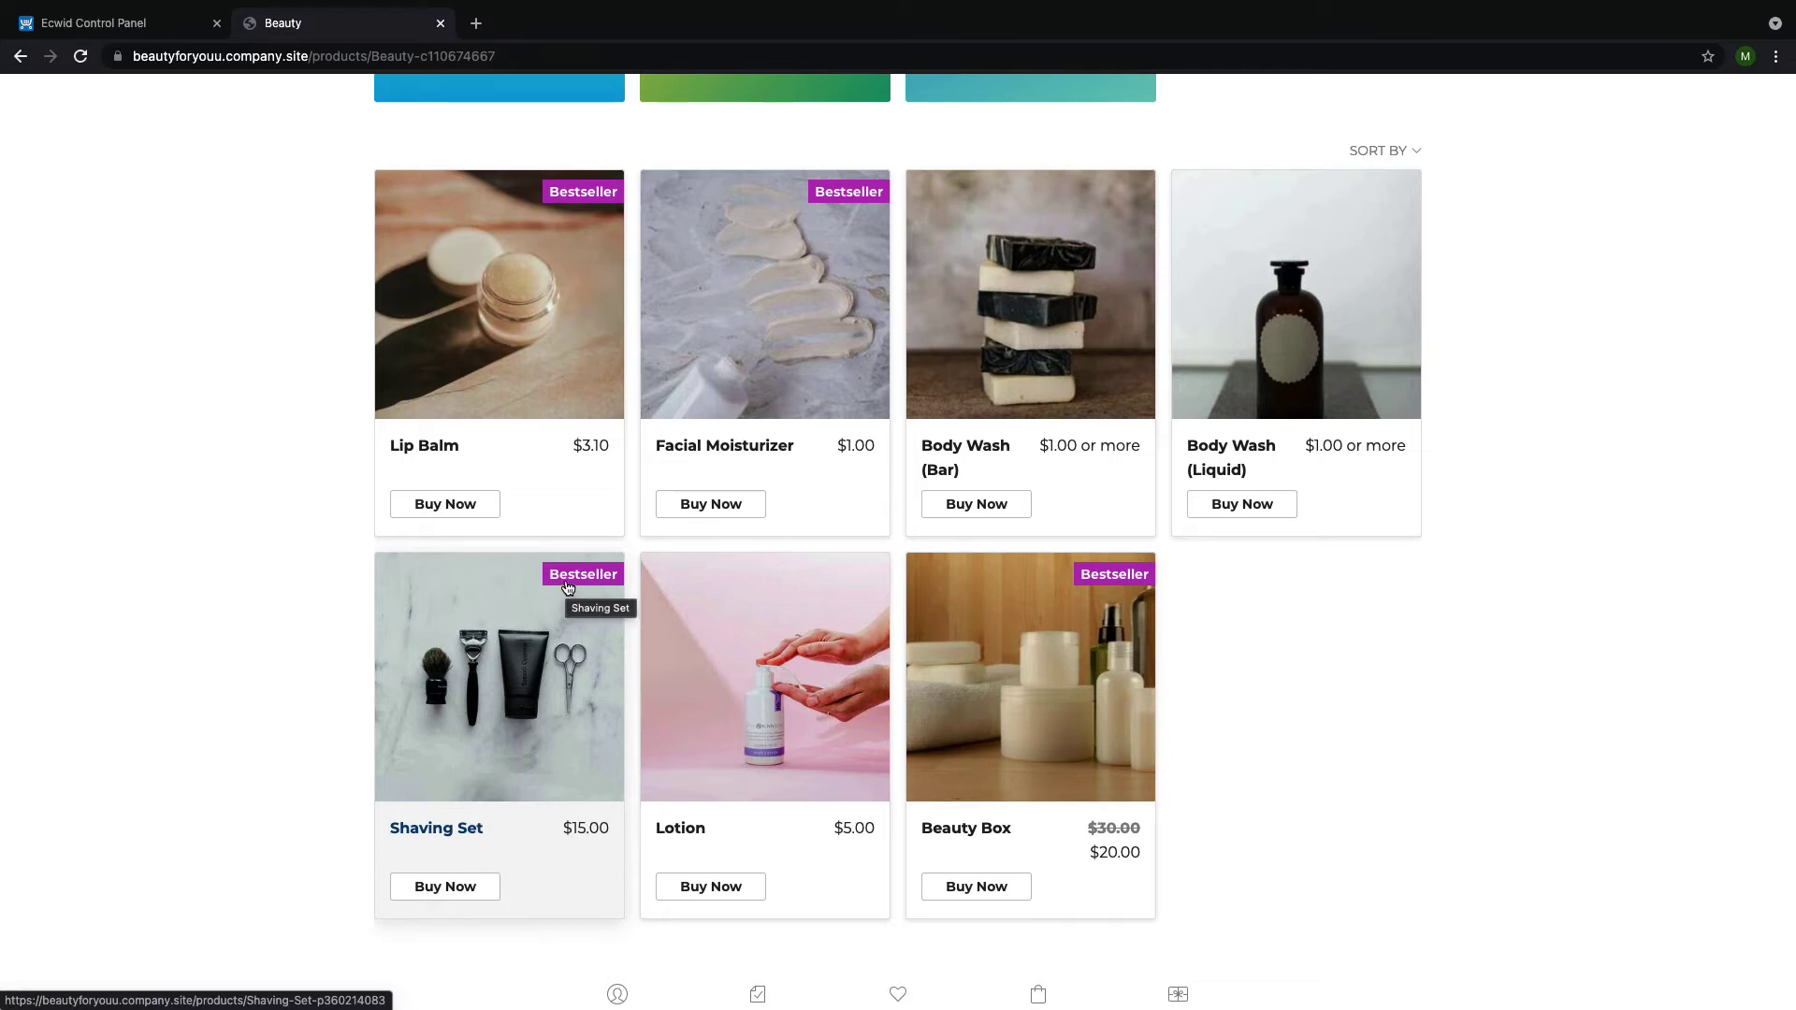
left_click(567, 587)
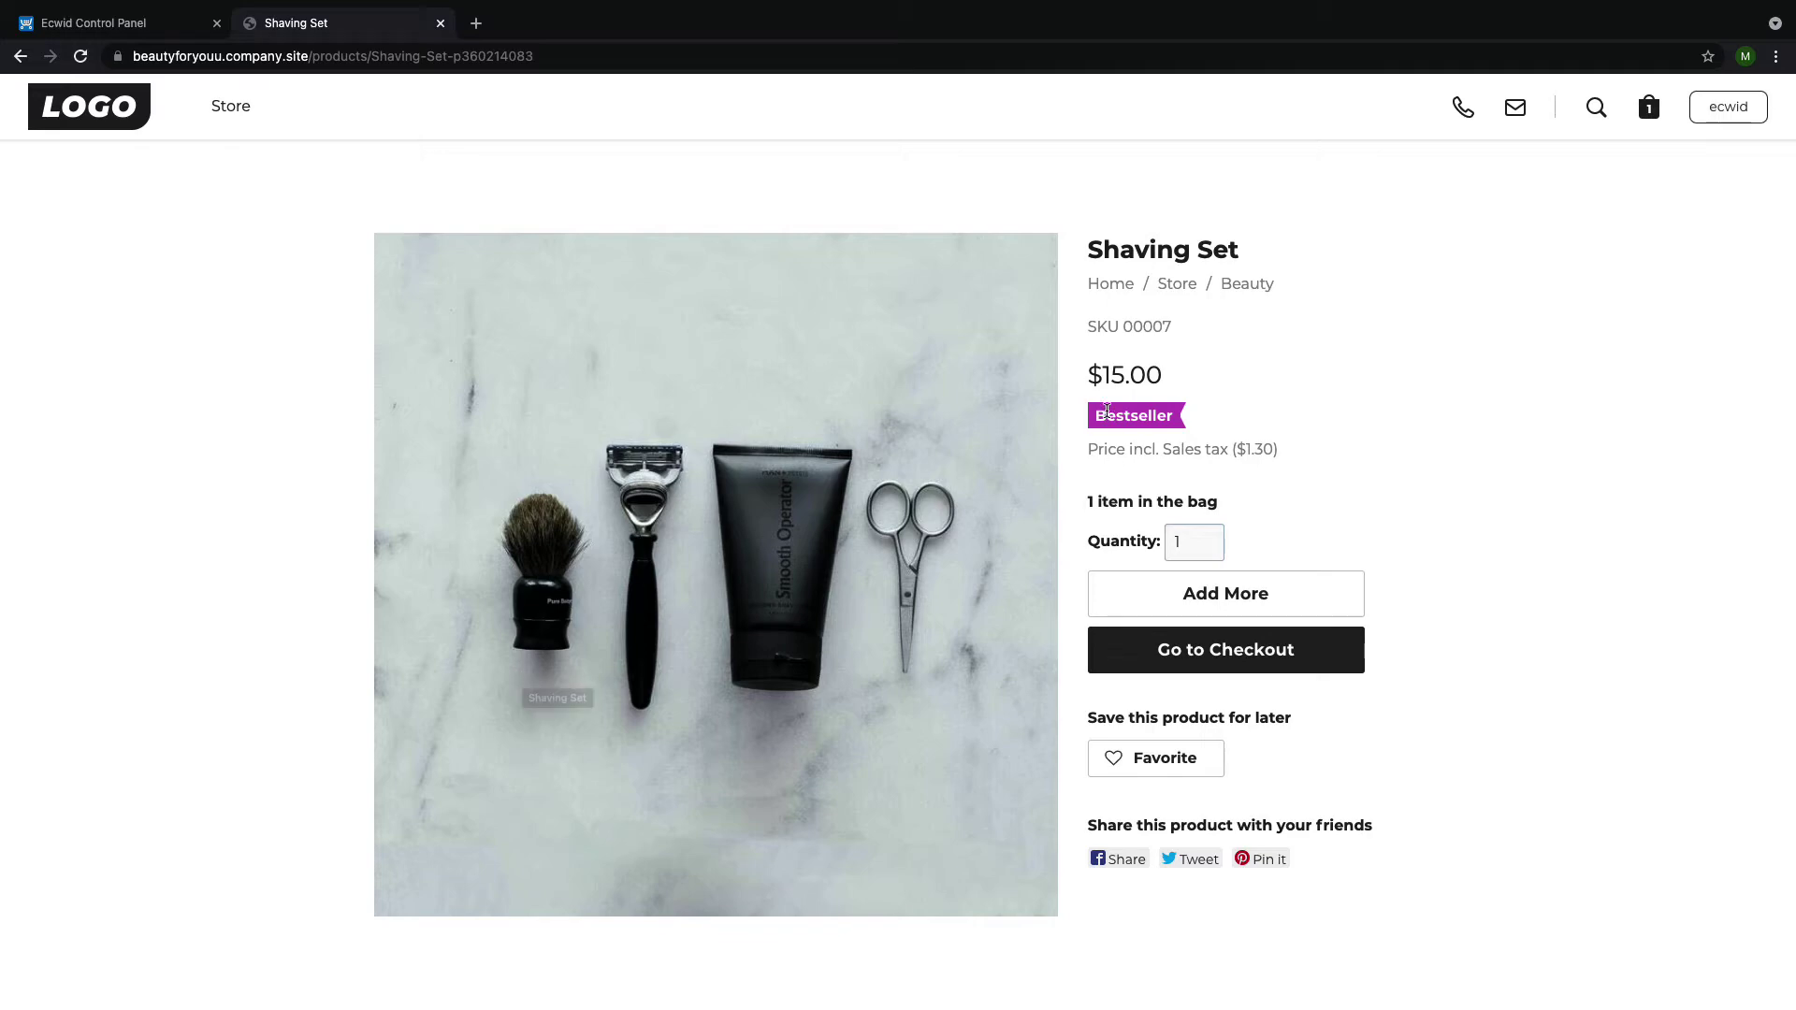
key("ctrl+w")
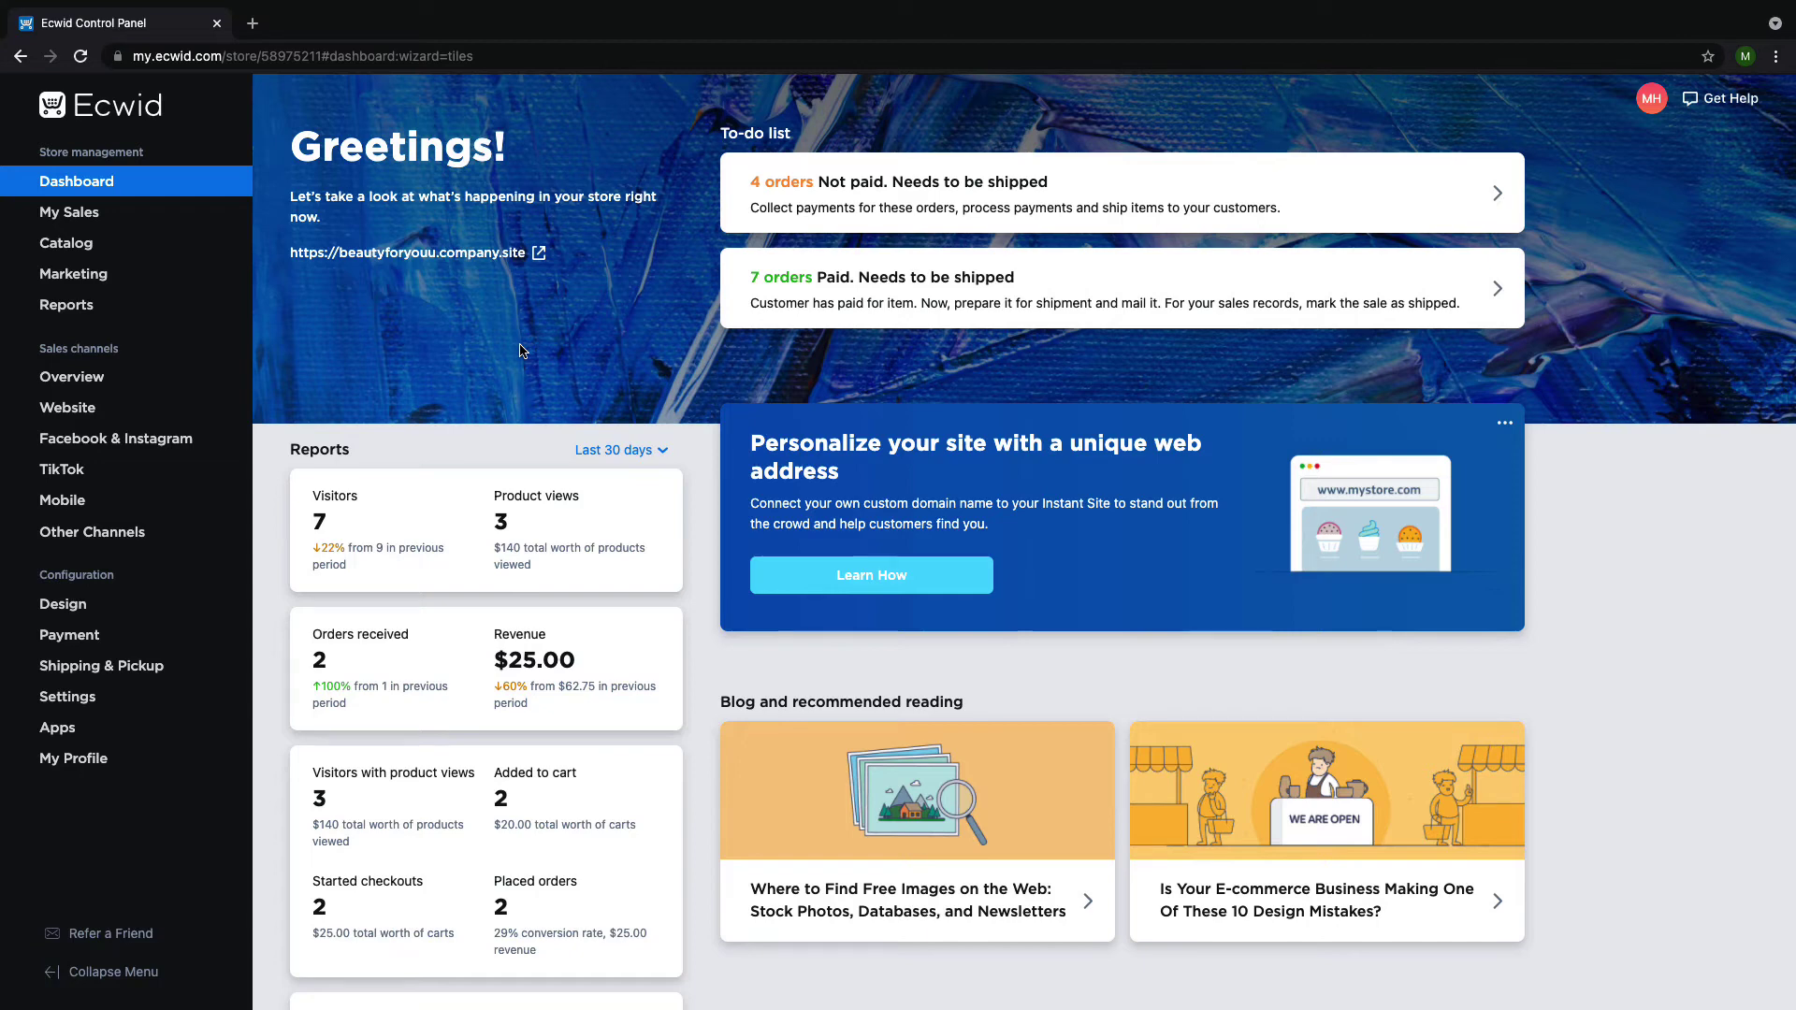
mouse_move(66, 244)
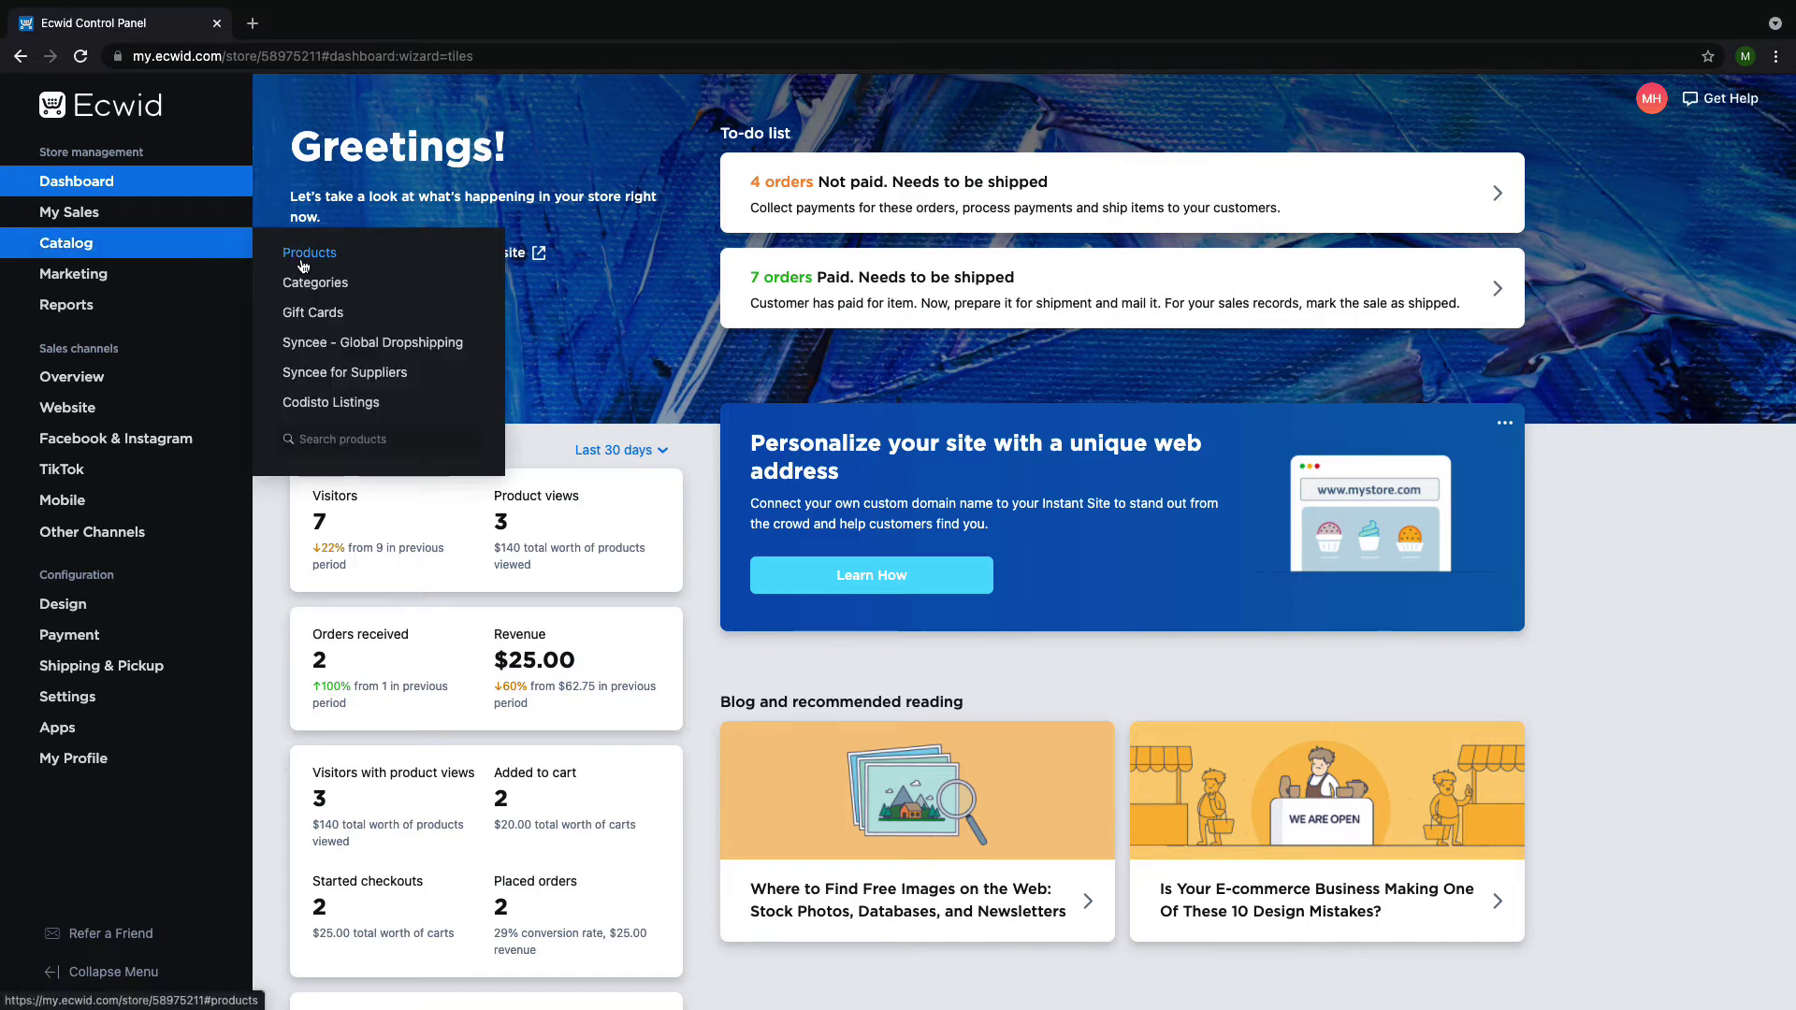
Open Lip Balm from Catalog > Products and scroll to its ribbon section.
left_click(300, 262)
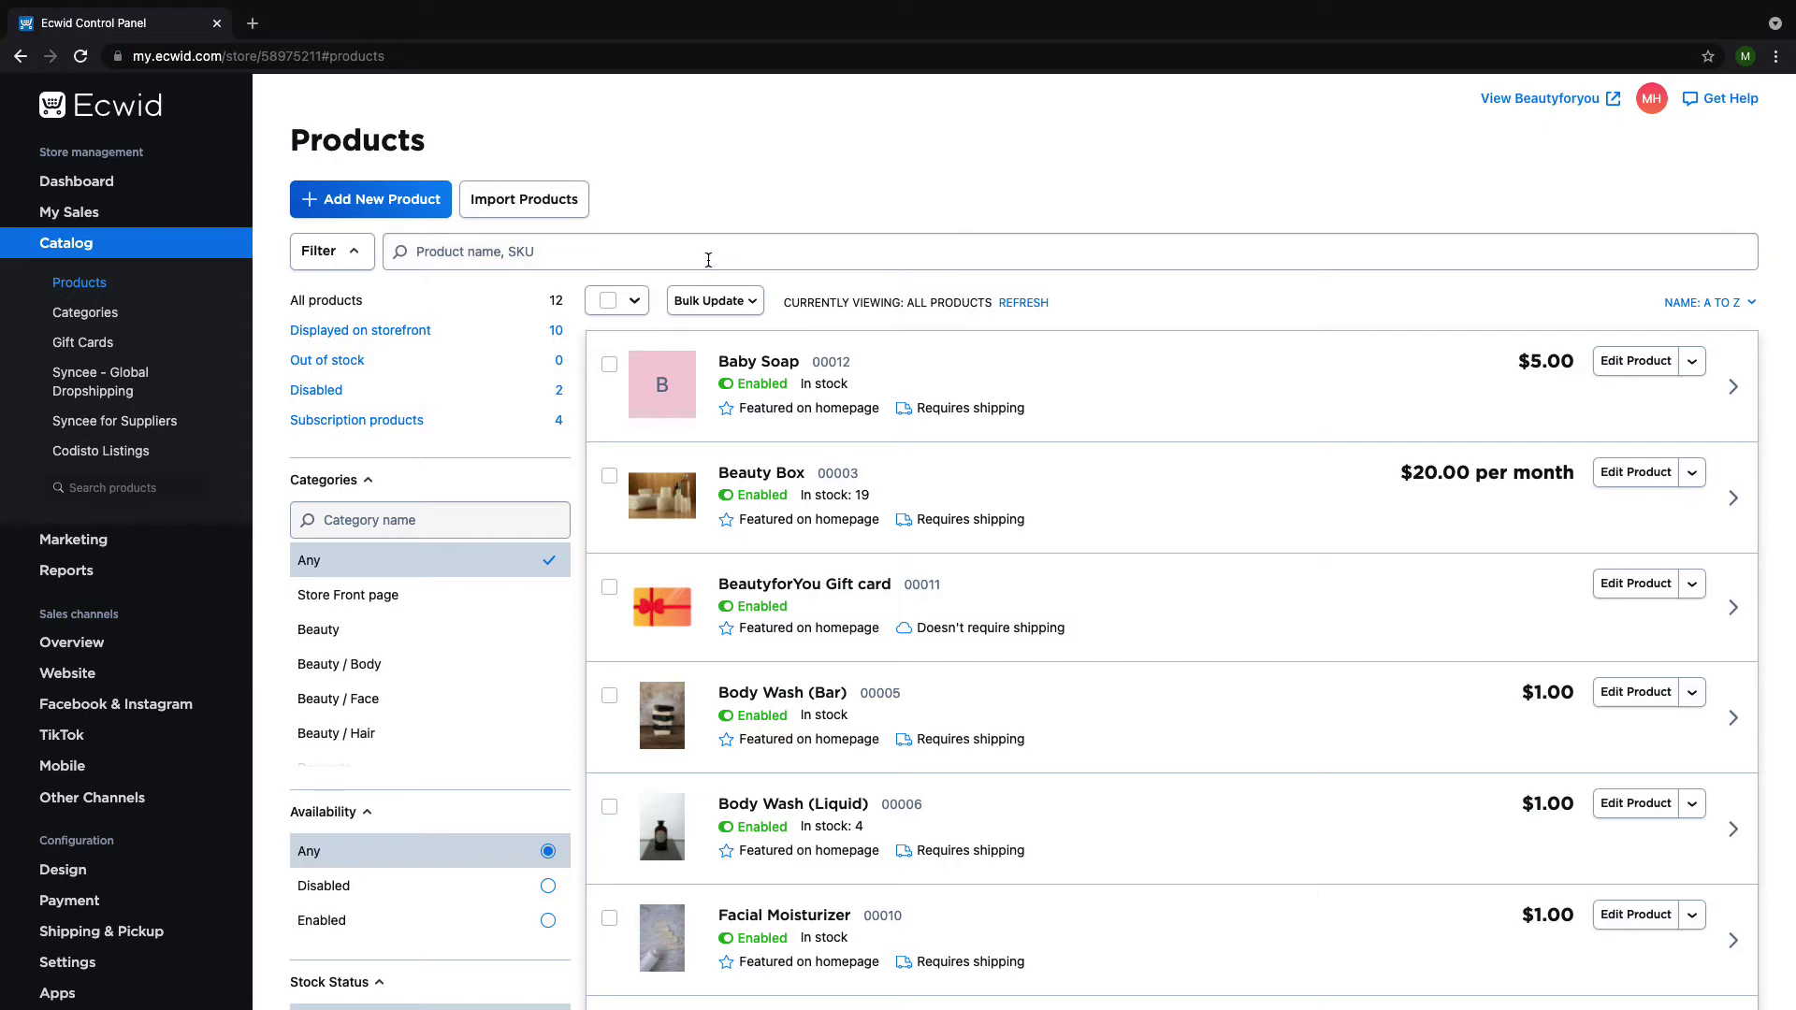
scroll(1014, 353, "down", 1)
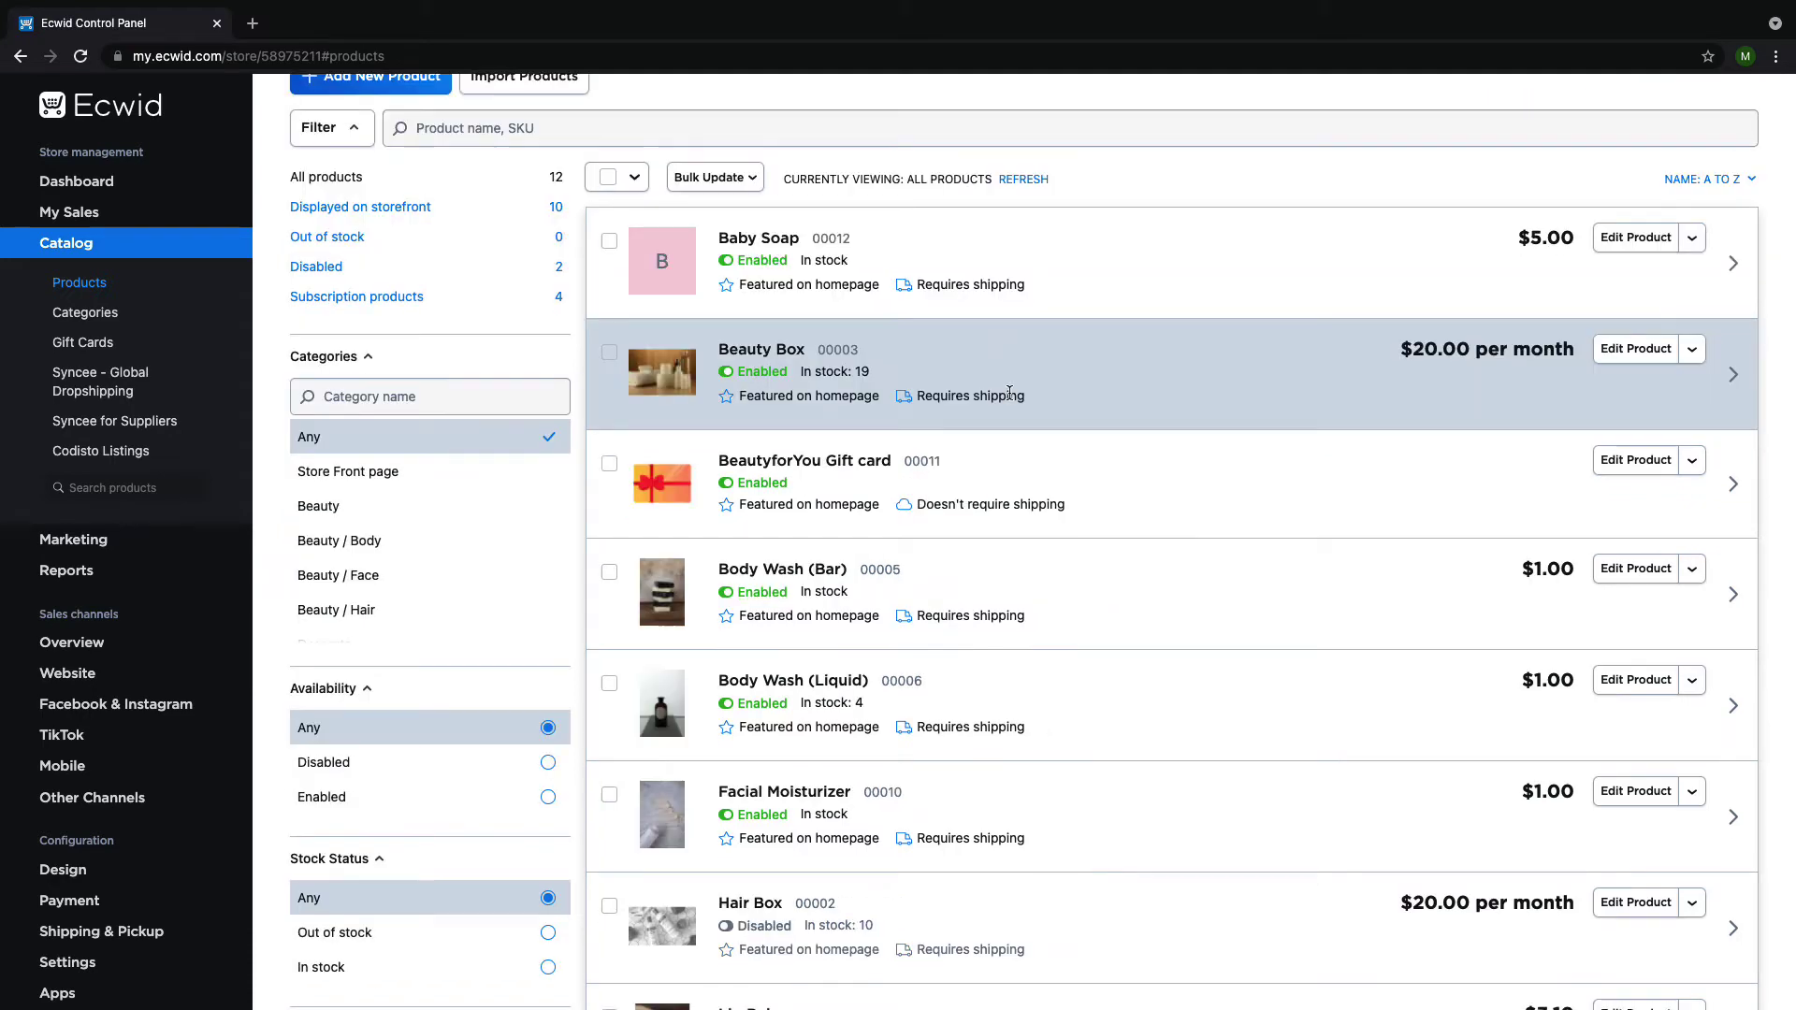
scroll(1002, 426, "down", 5)
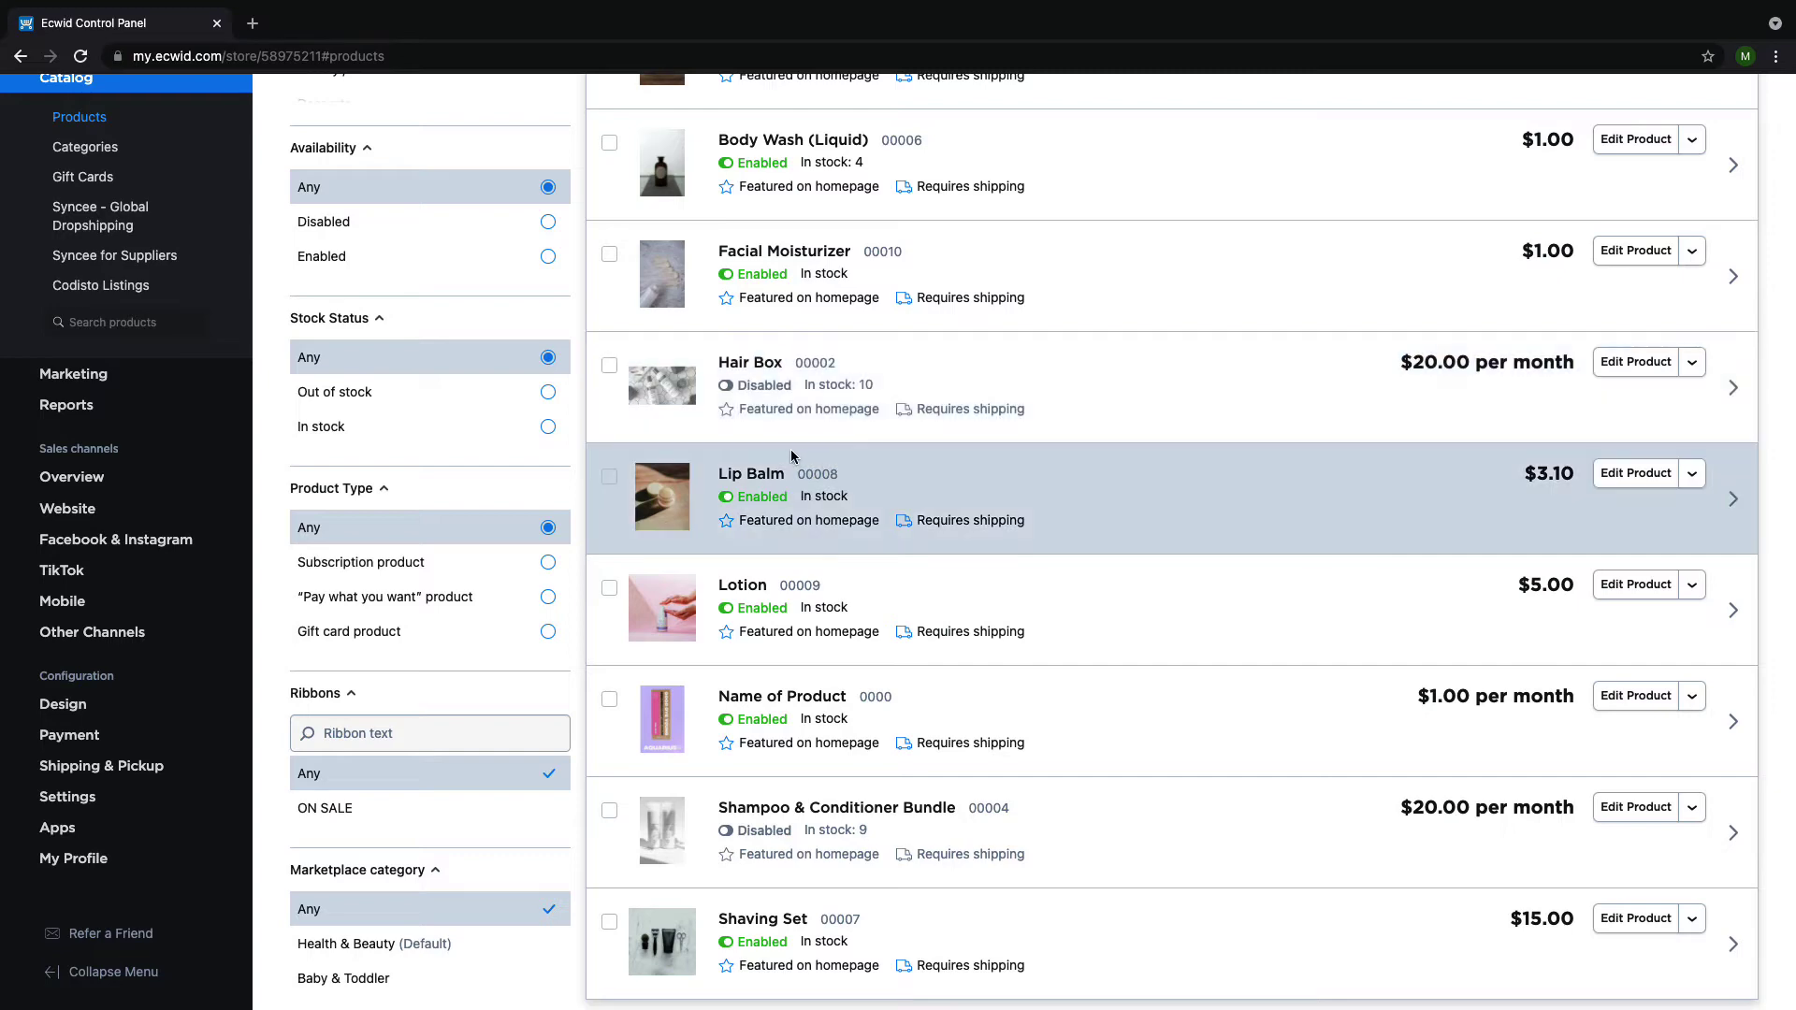
left_click(766, 464)
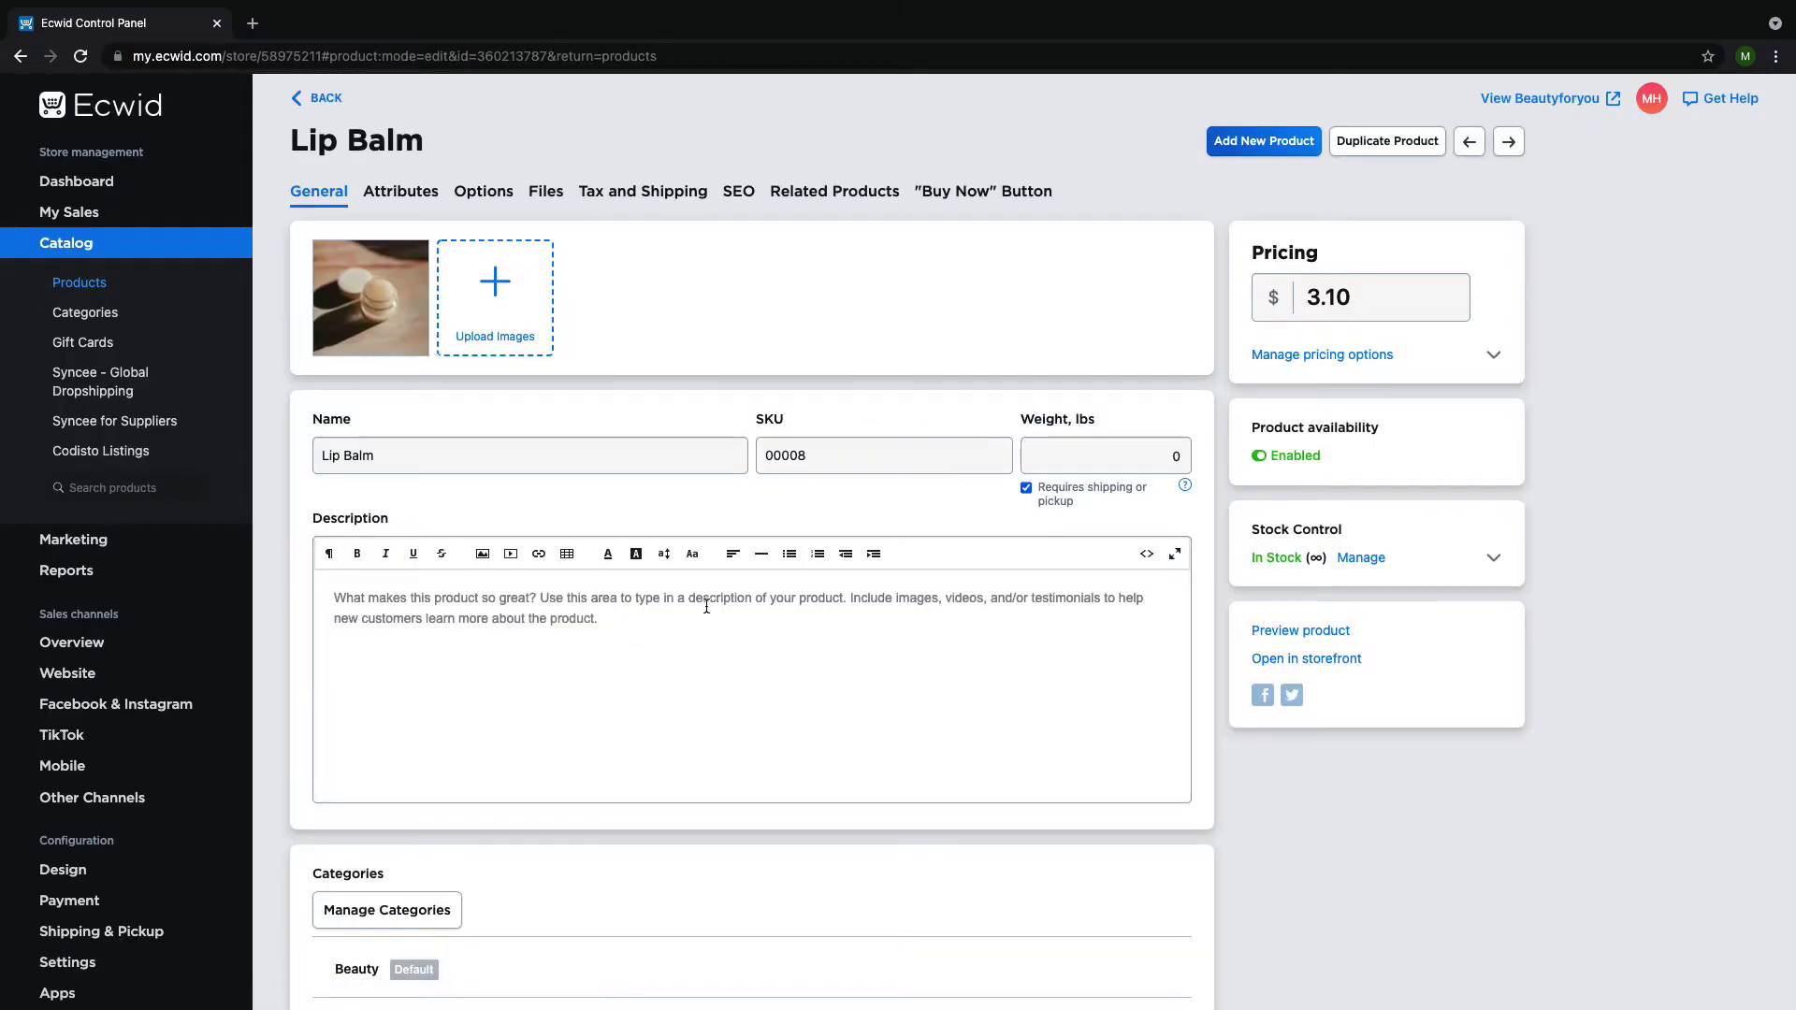
scroll(707, 608, "down", 5)
scroll(706, 604, "down", 1)
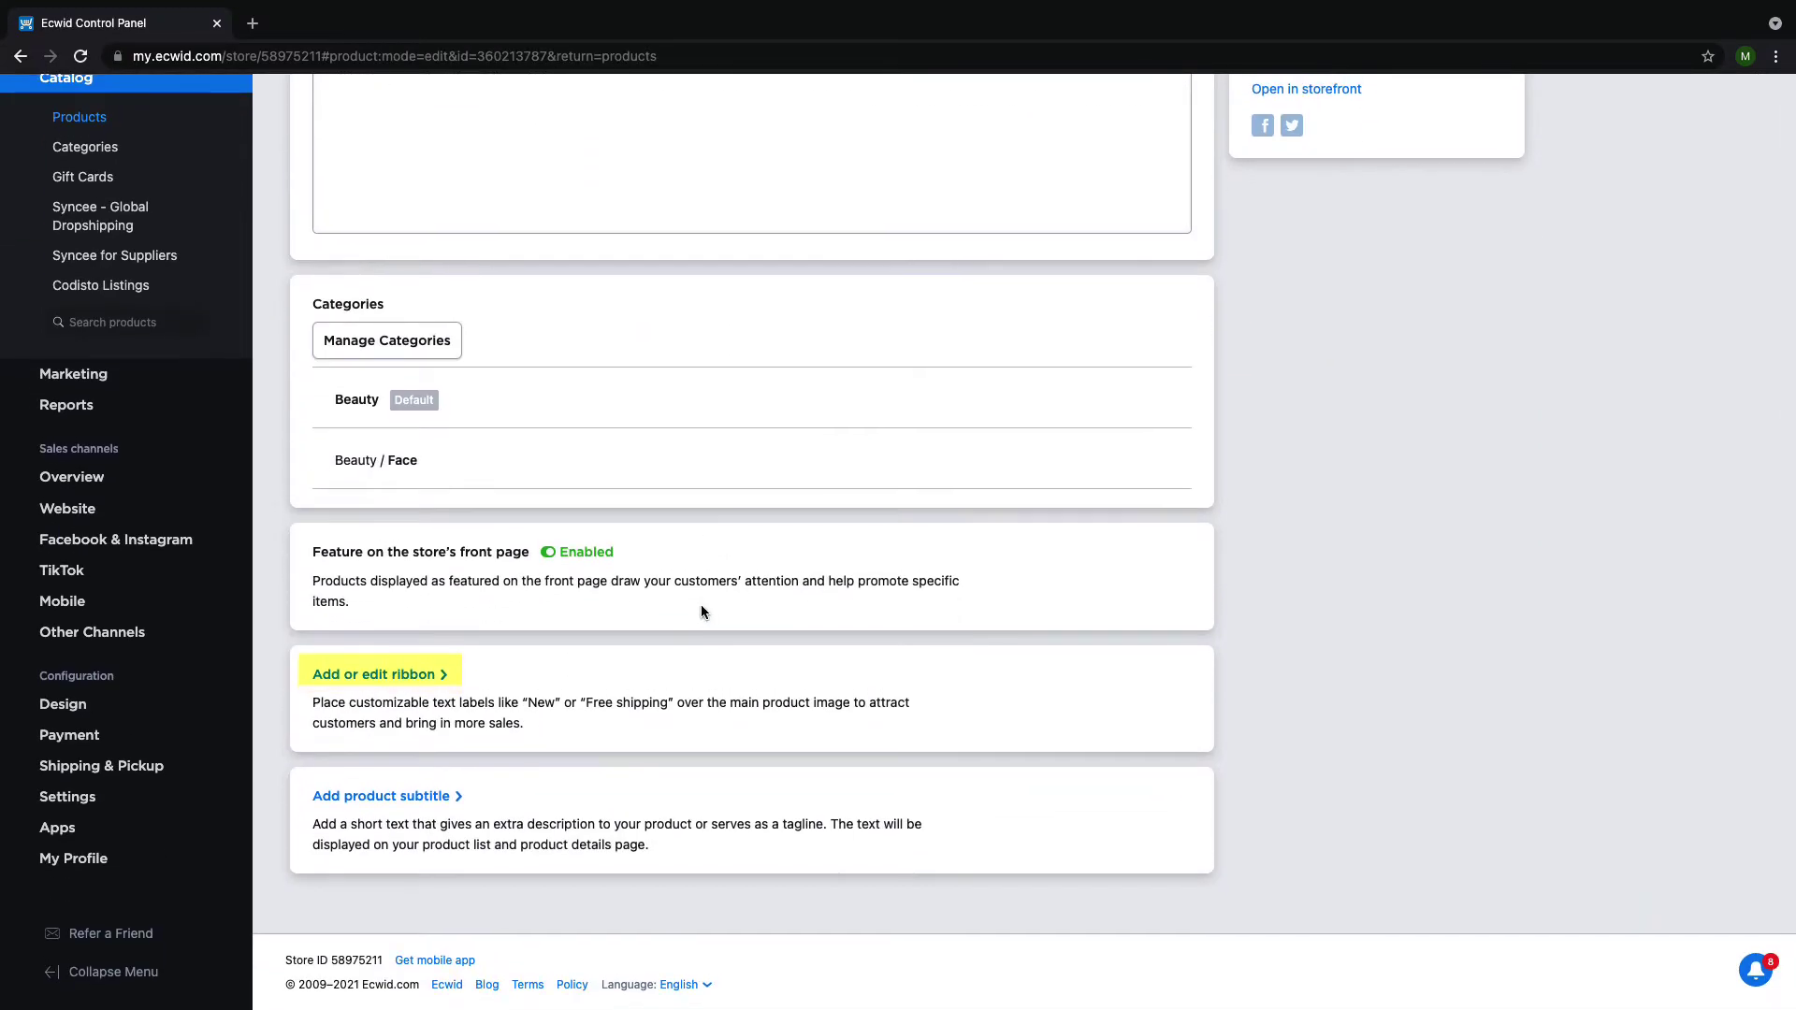
Give Lip Balm a purple 'Bestseller' ribbon and save the product.
left_click(422, 679)
left_click(429, 714)
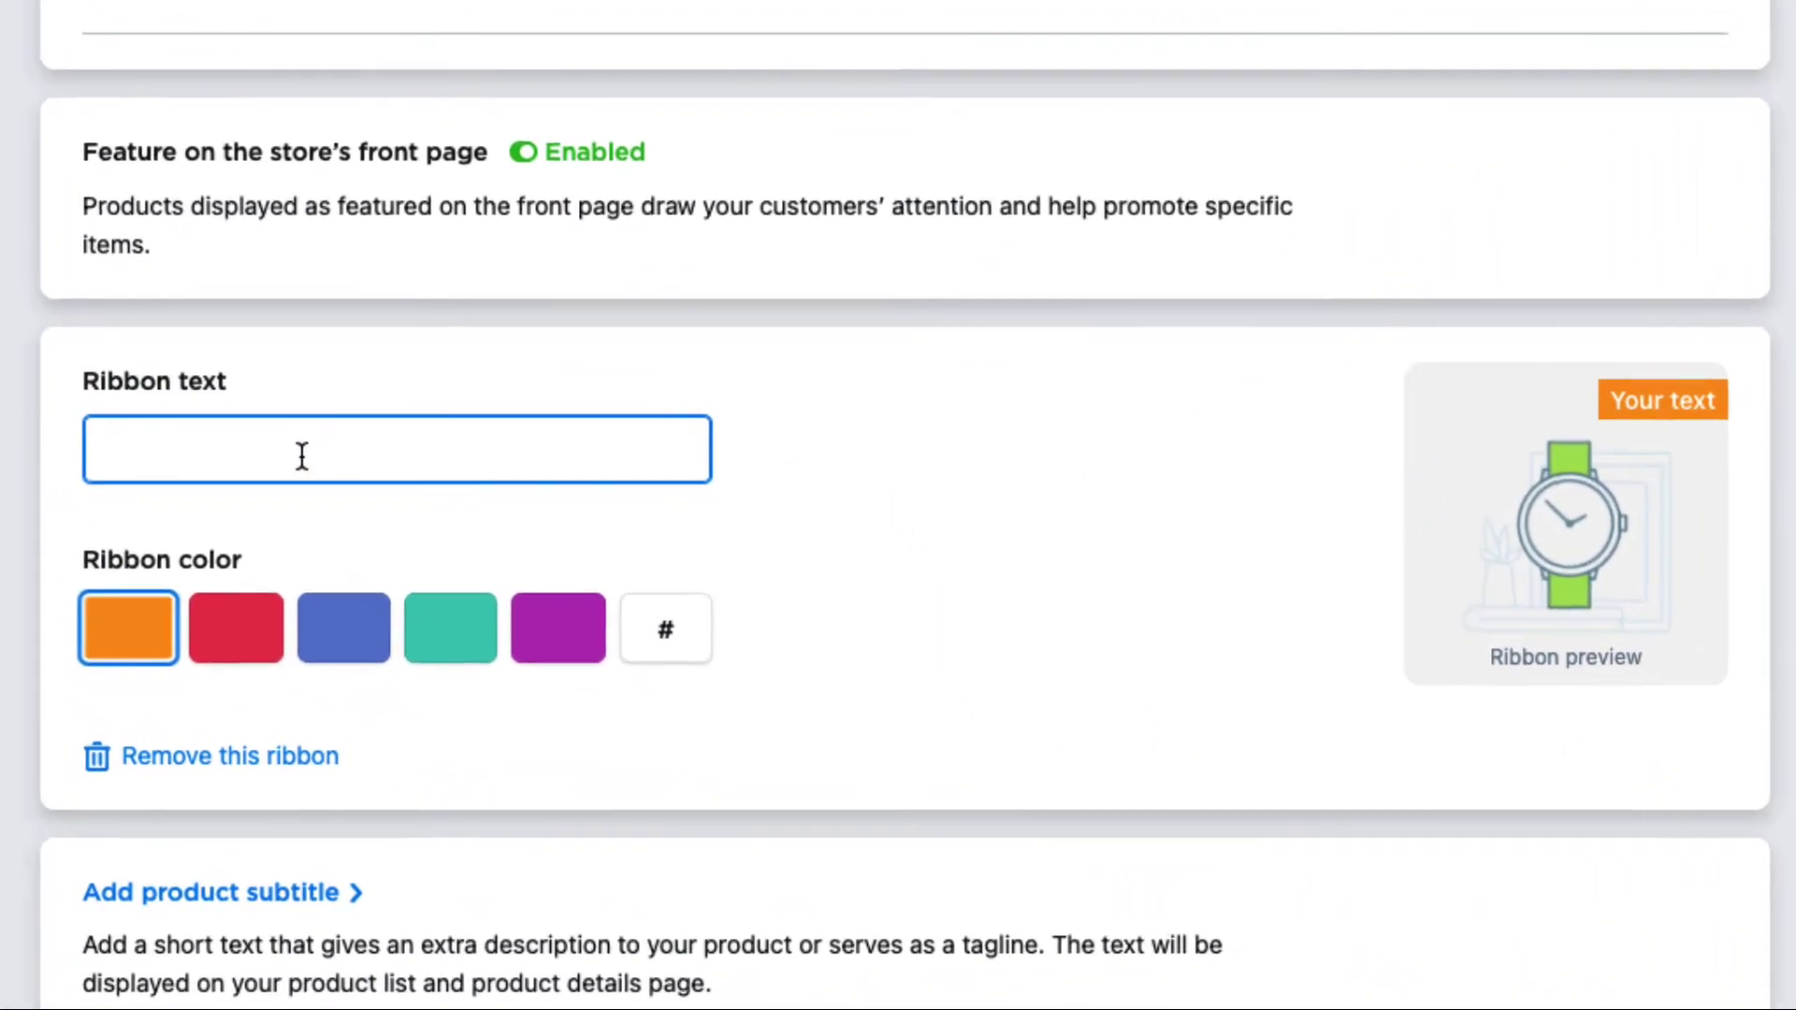
type("Best")
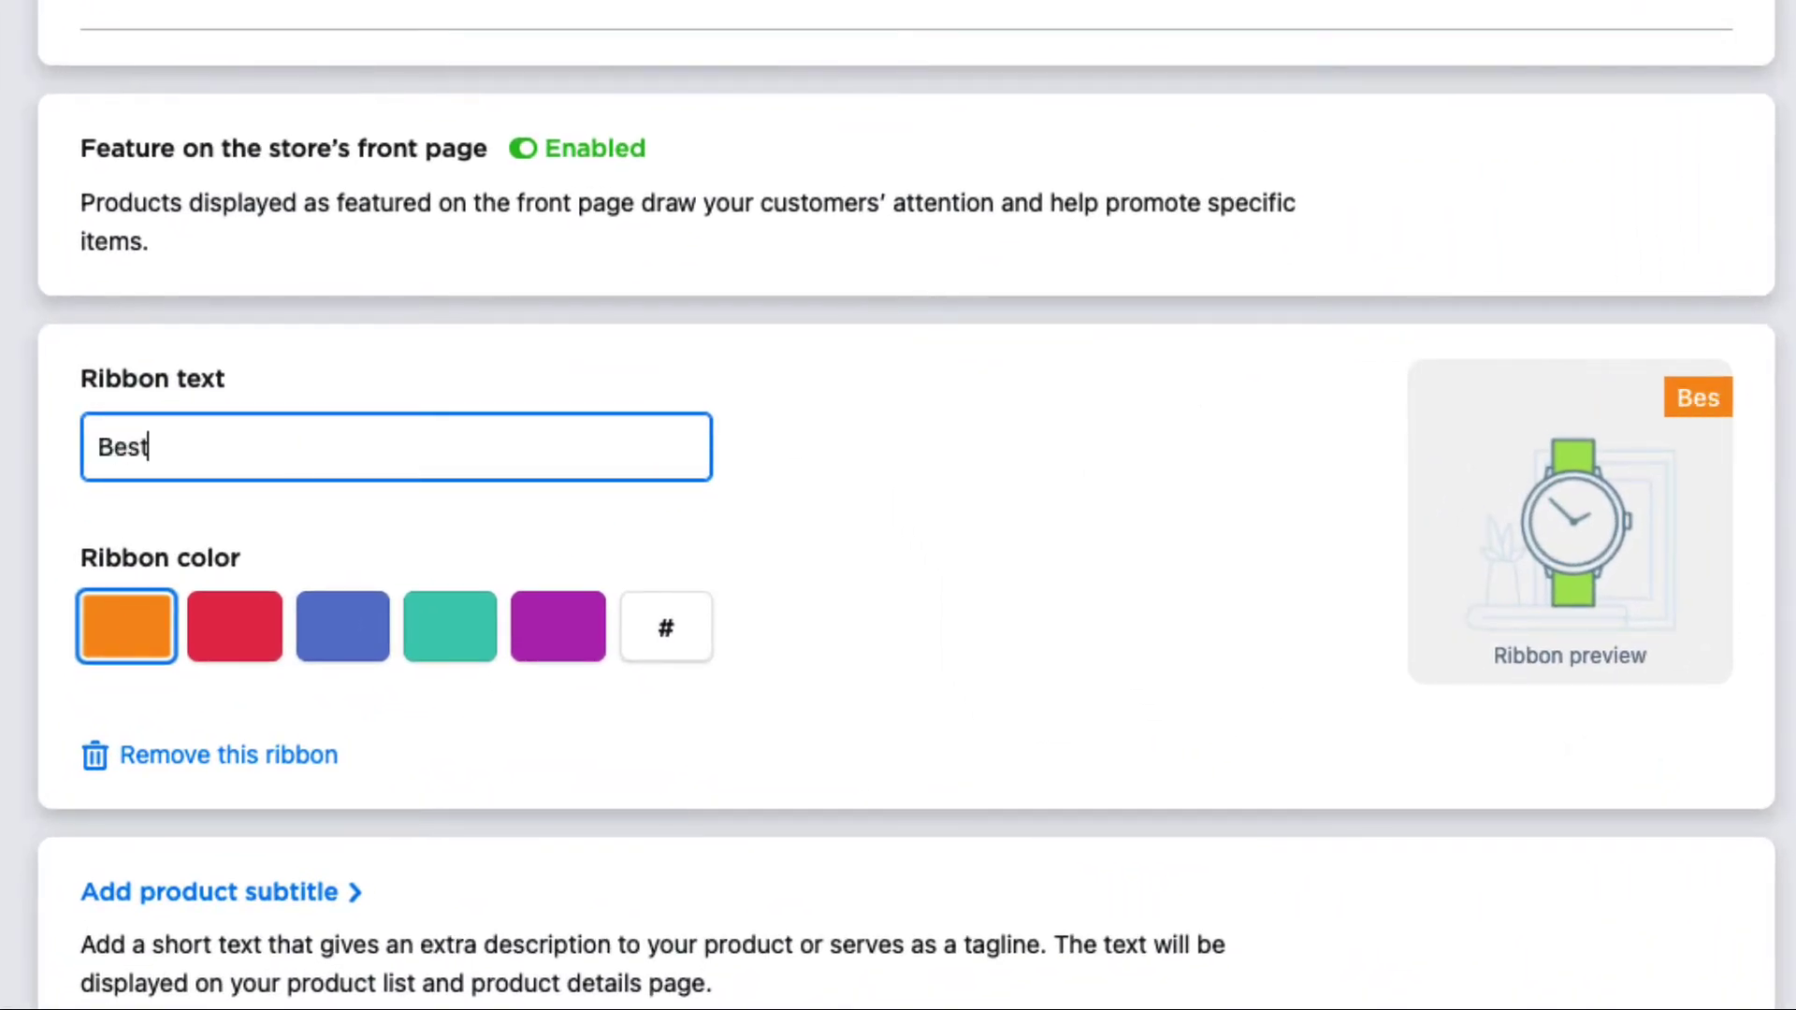
type("seller")
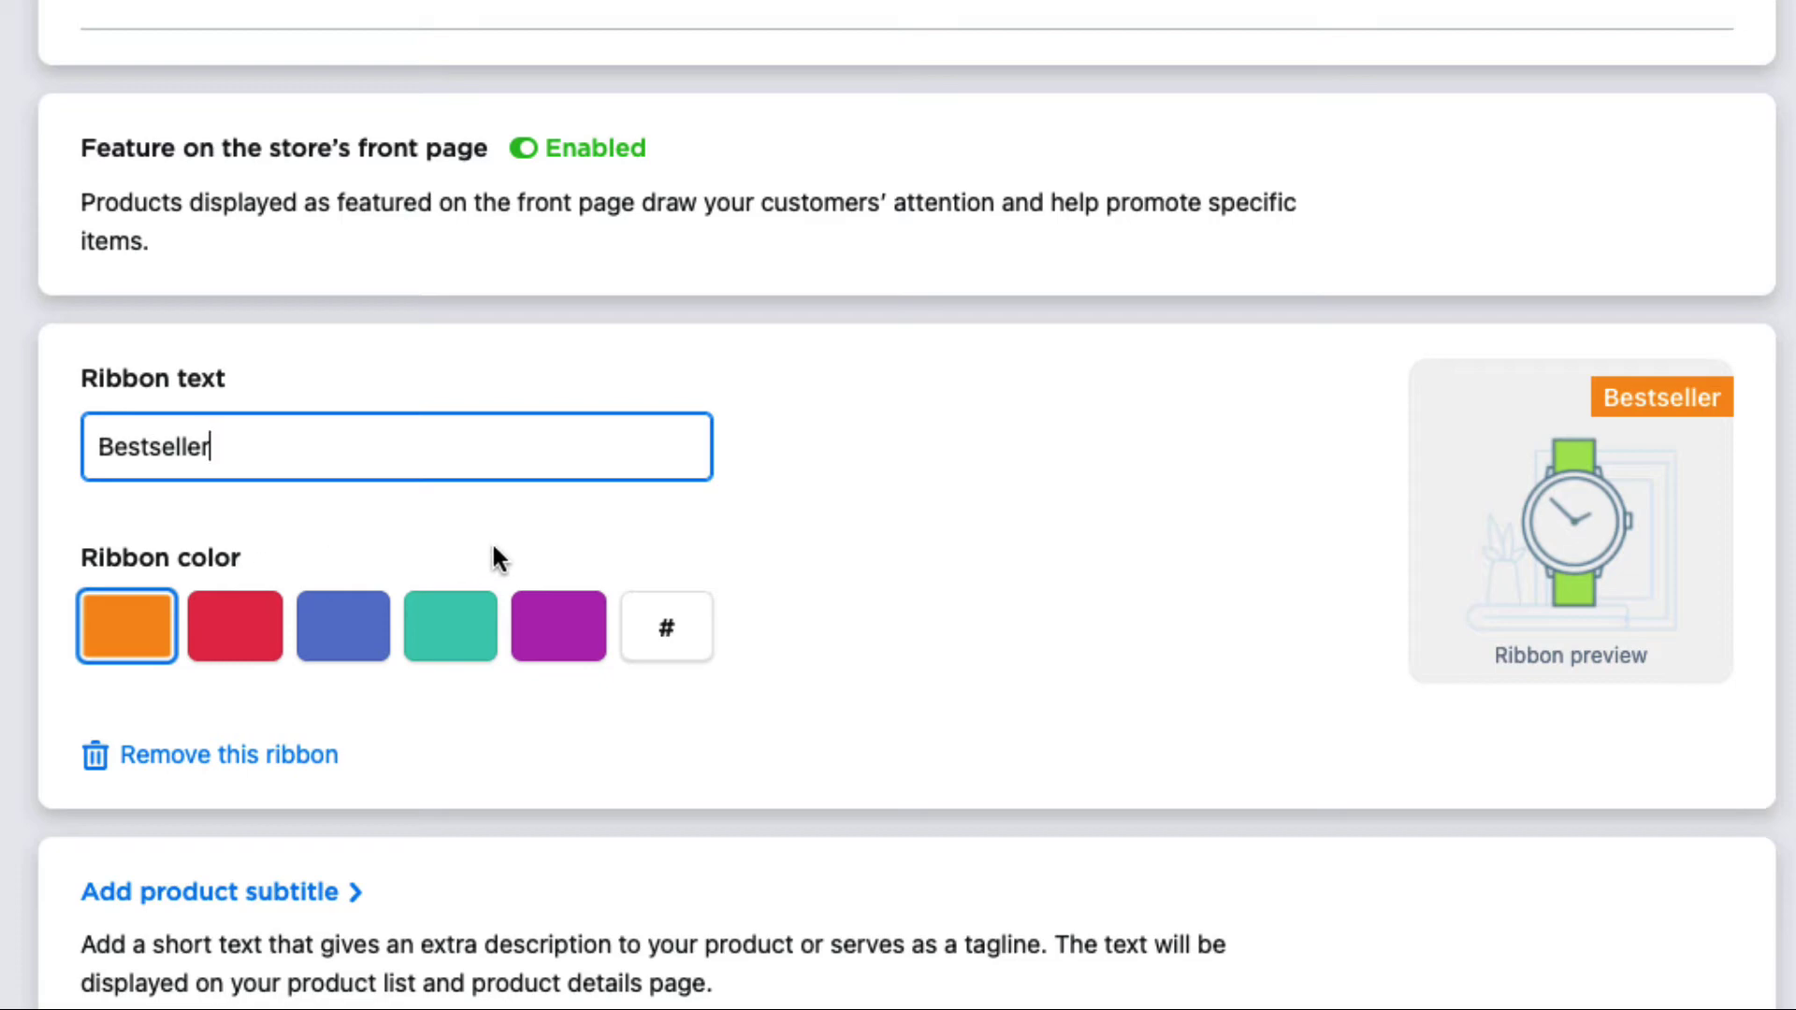
left_click(543, 628)
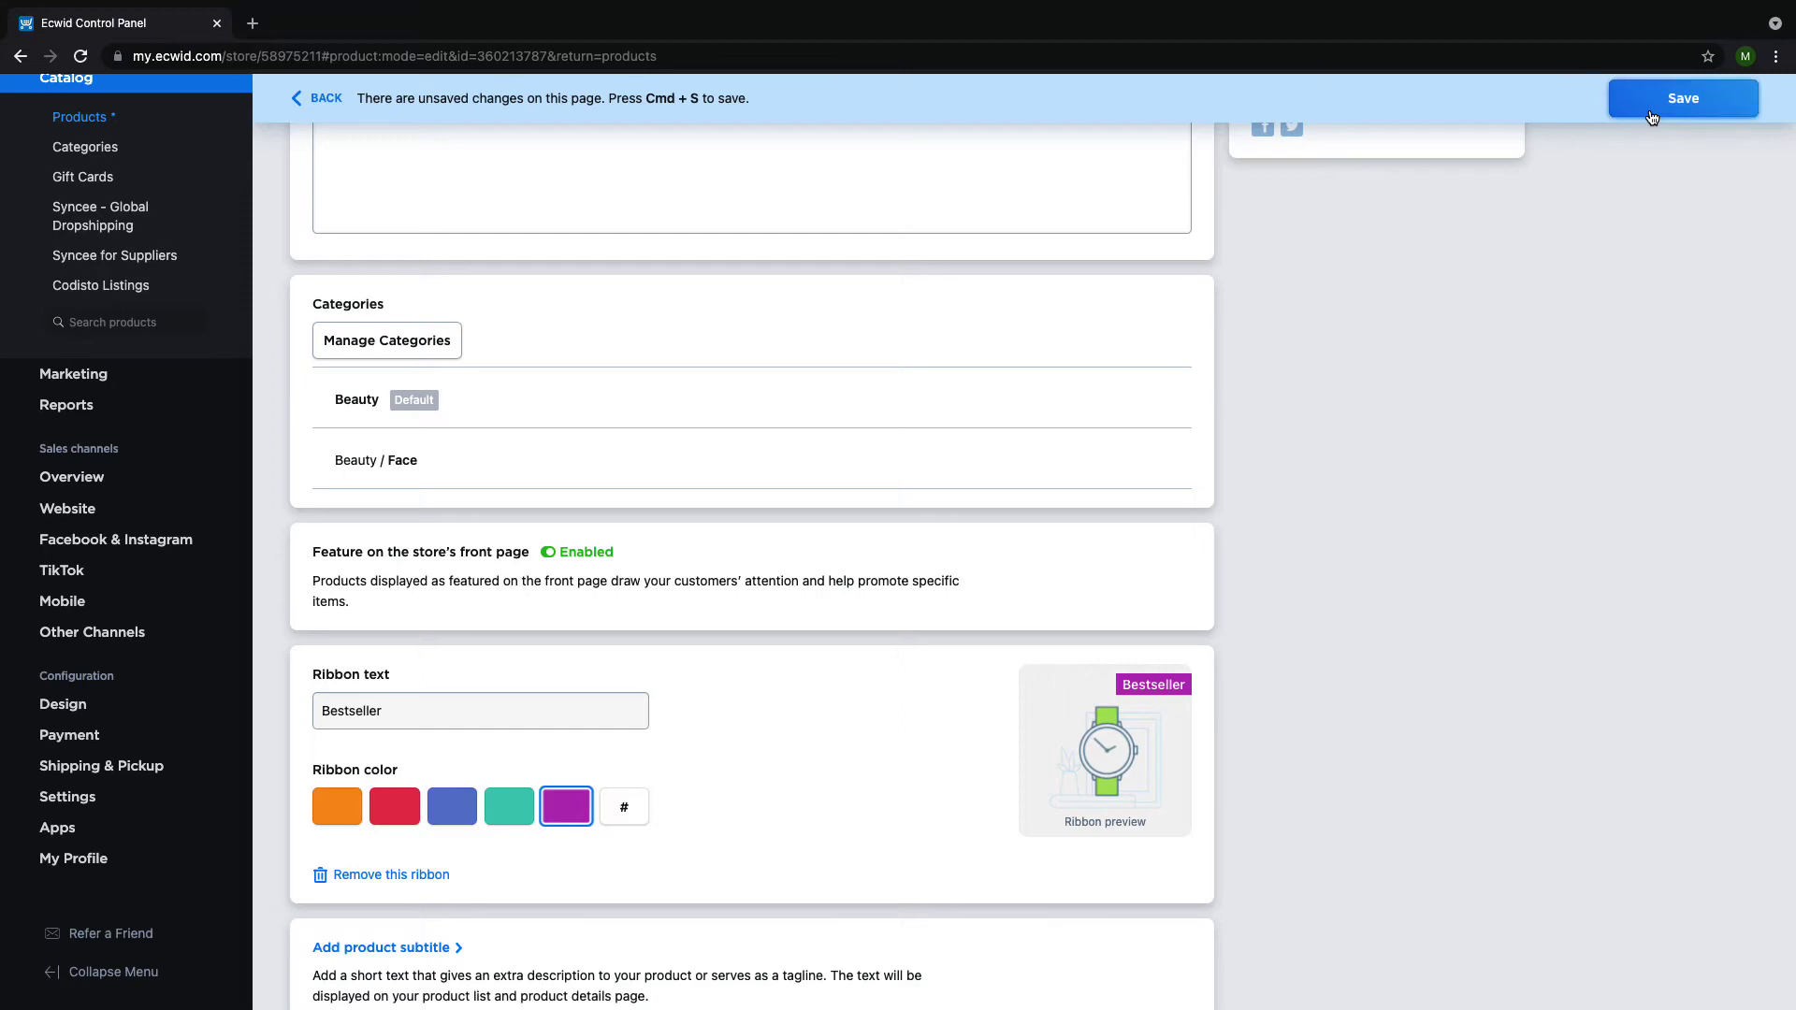
left_click(1651, 113)
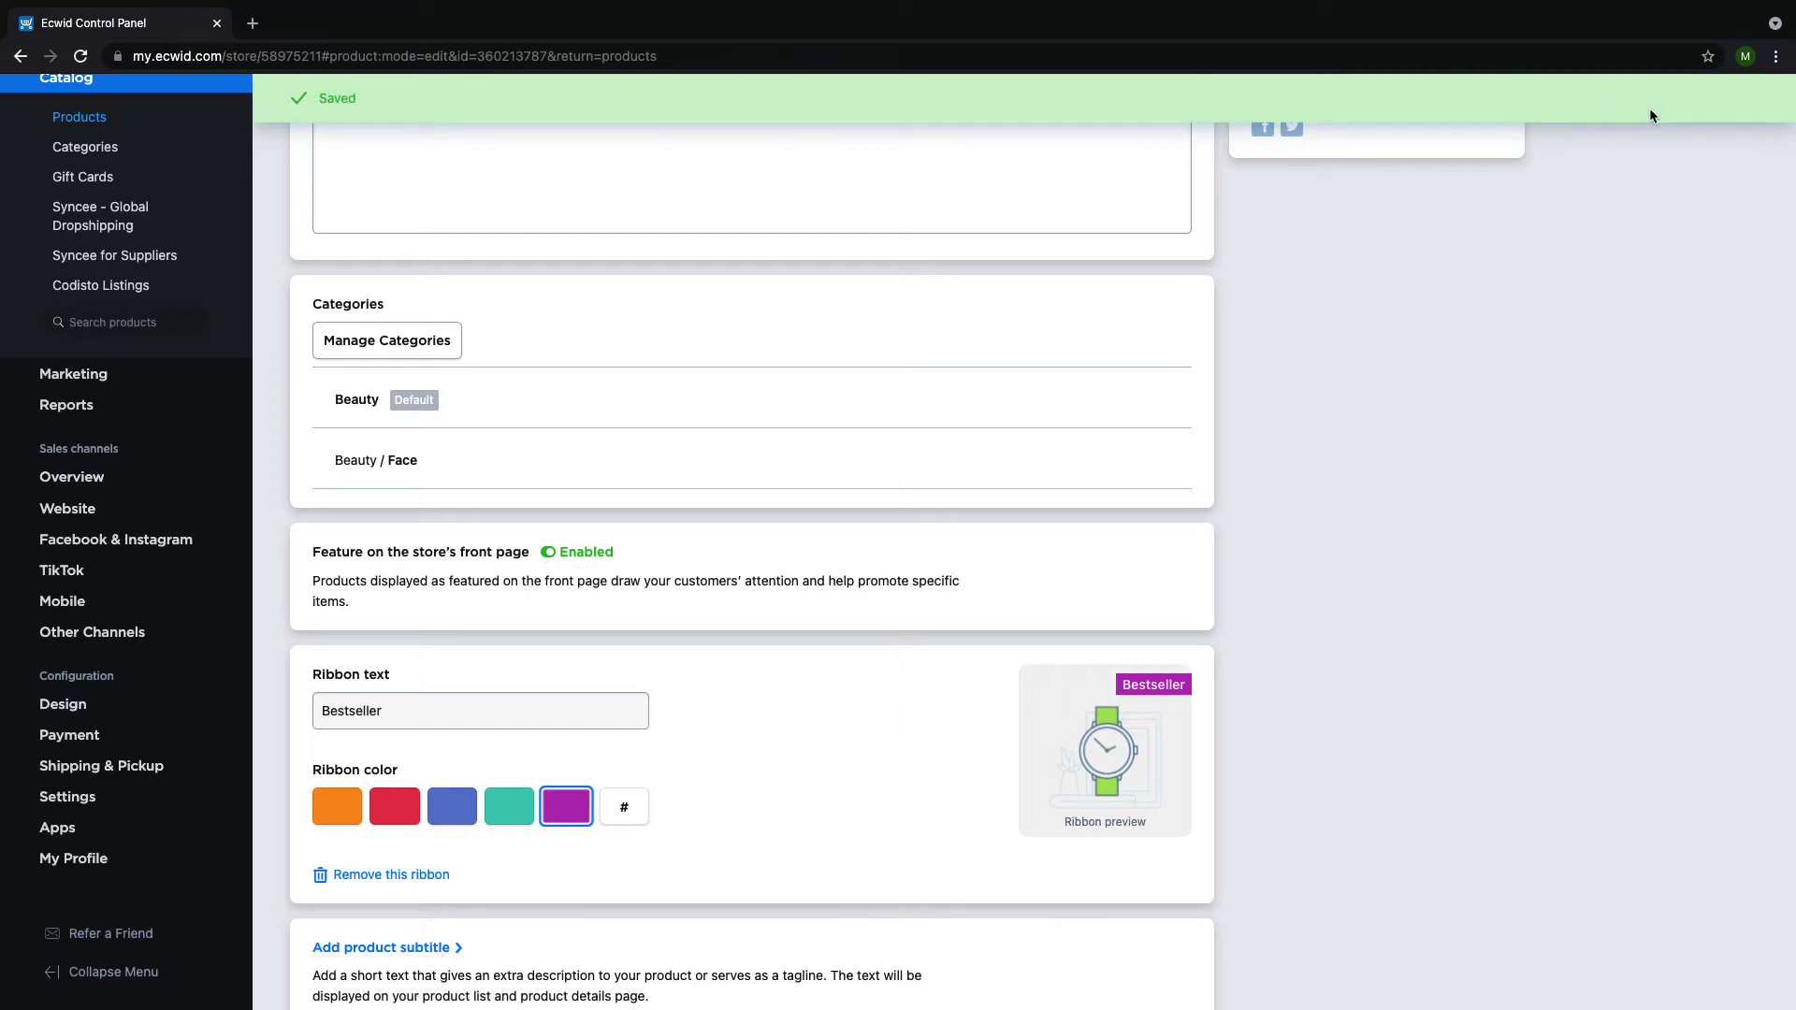
Delete Beauty Box's teal 'ON SALE' ribbon and save the product.
scroll(1097, 235, "up", 3)
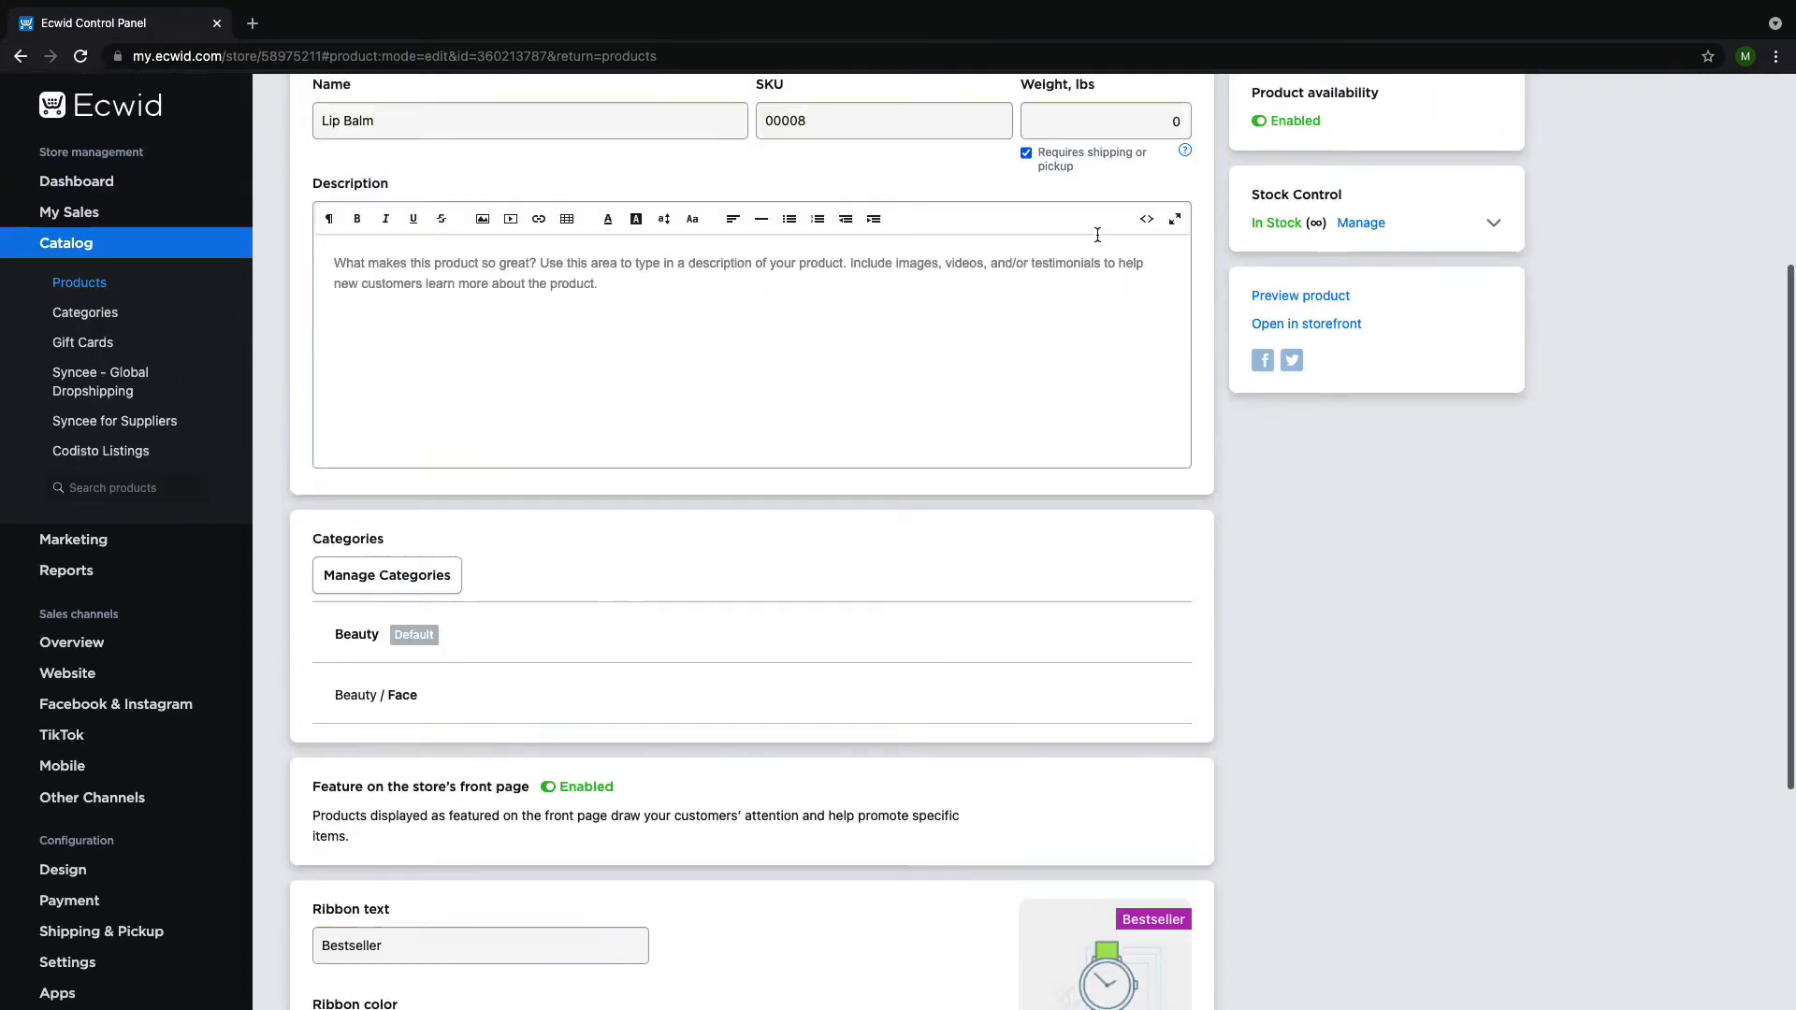
scroll(1098, 235, "up", 5)
left_click(79, 283)
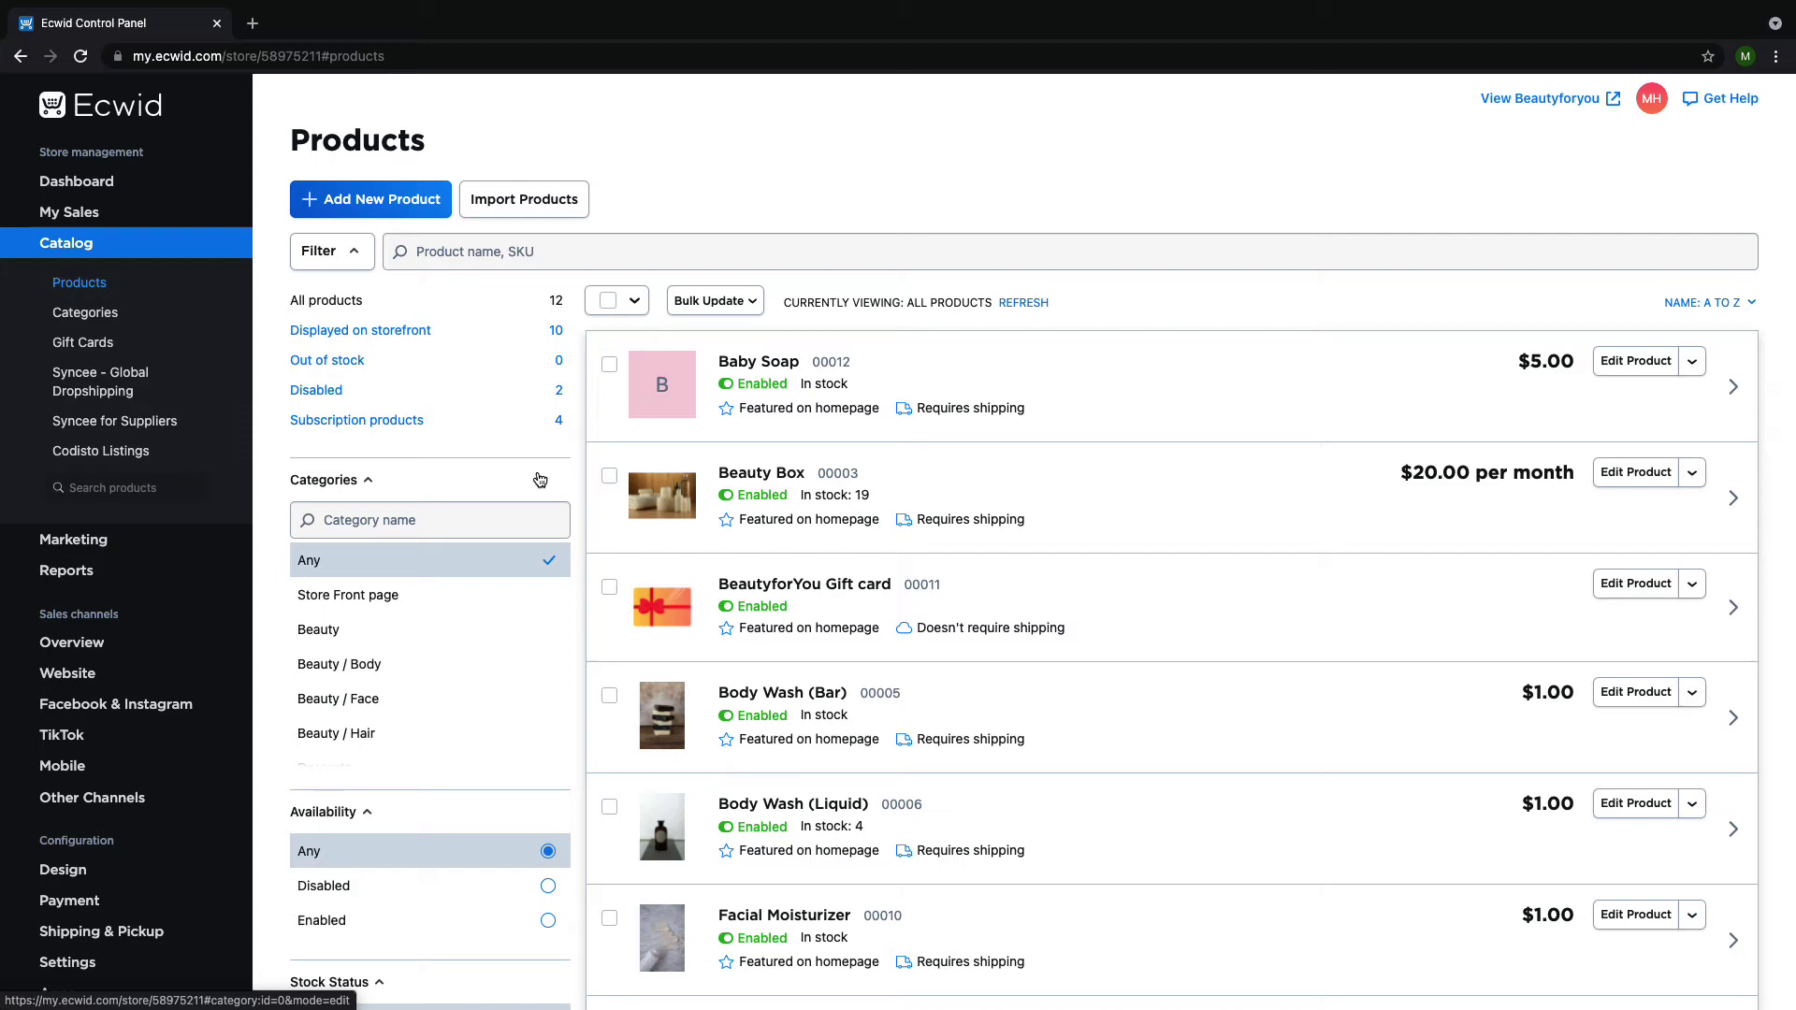
left_click(766, 475)
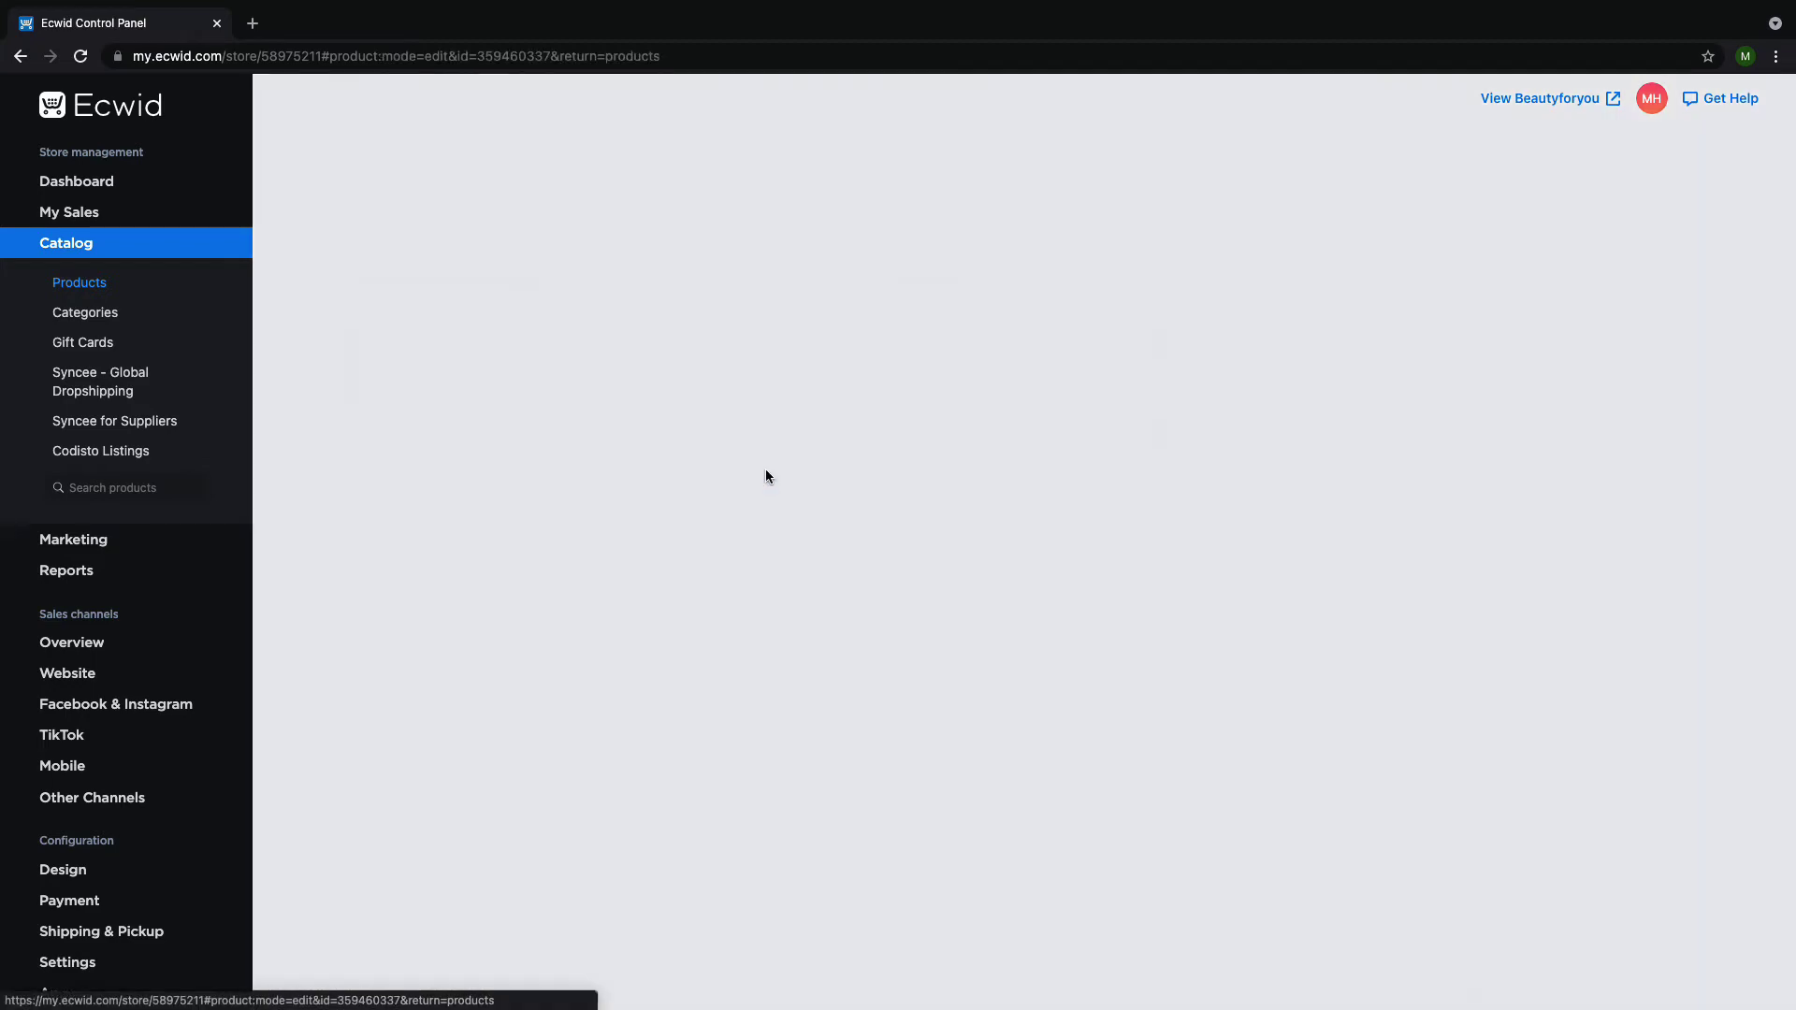
scroll(717, 693, "down", 4)
scroll(716, 693, "down", 5)
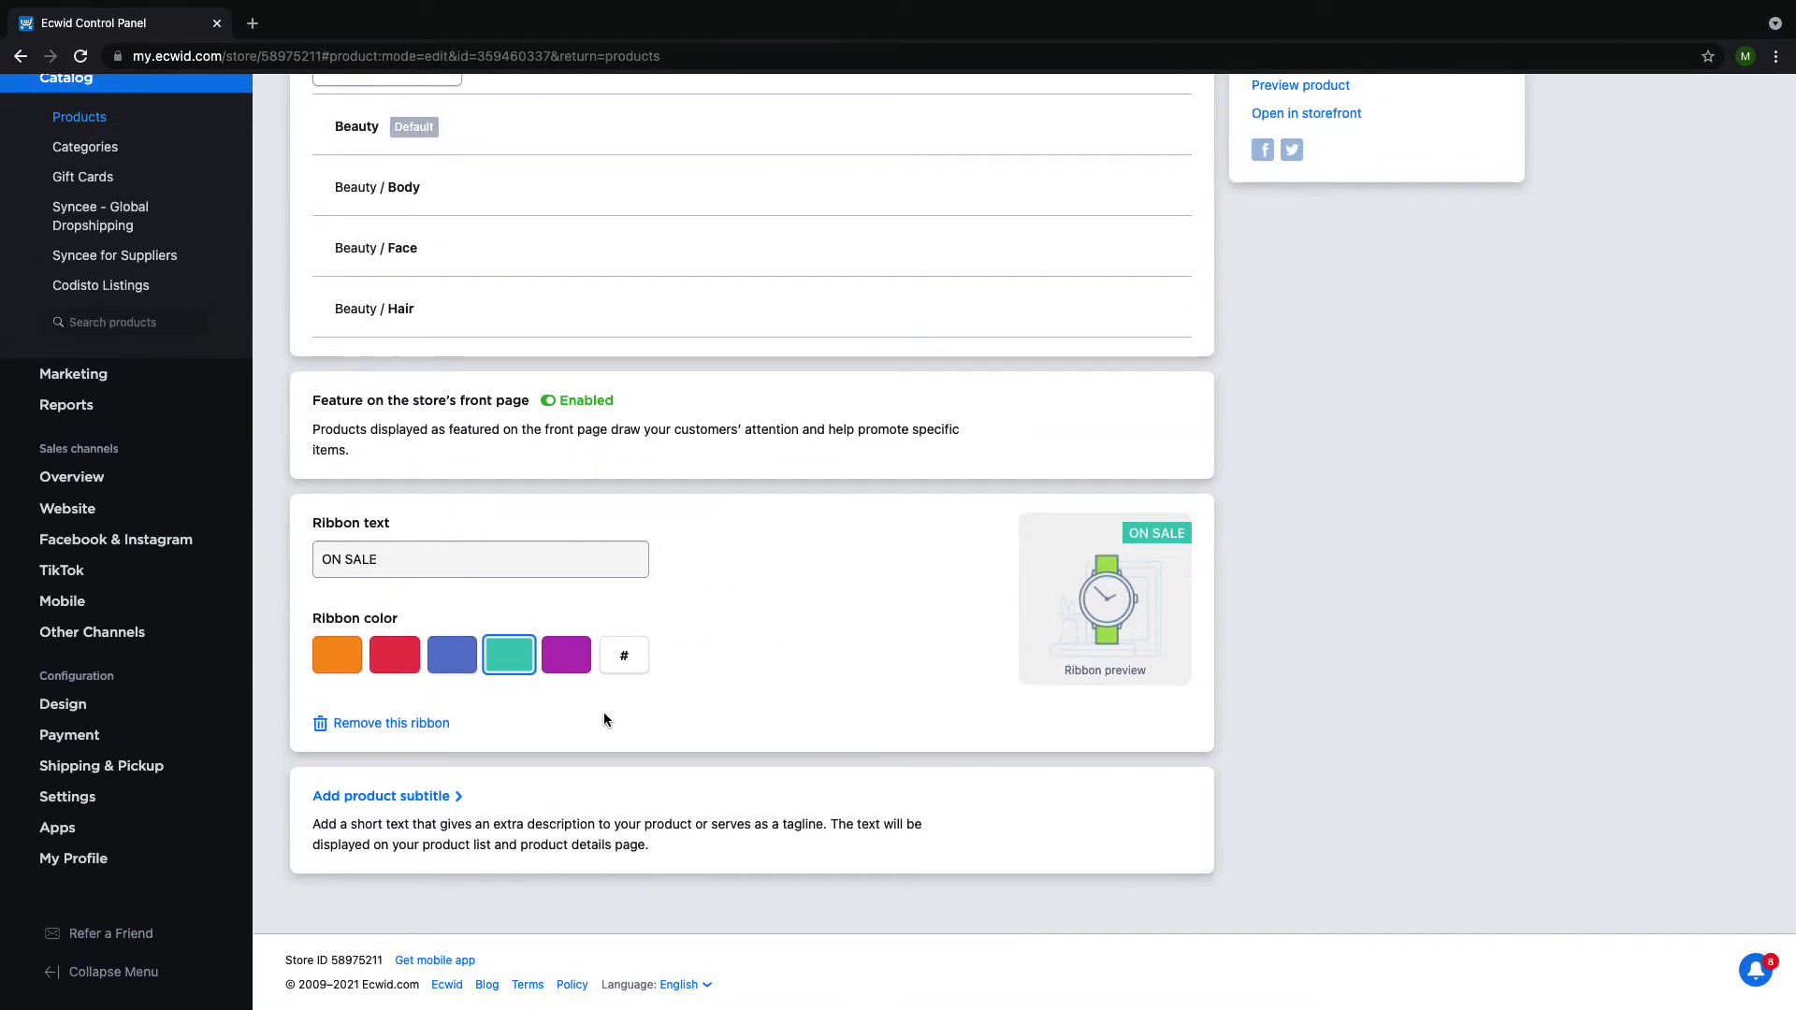
left_click(435, 727)
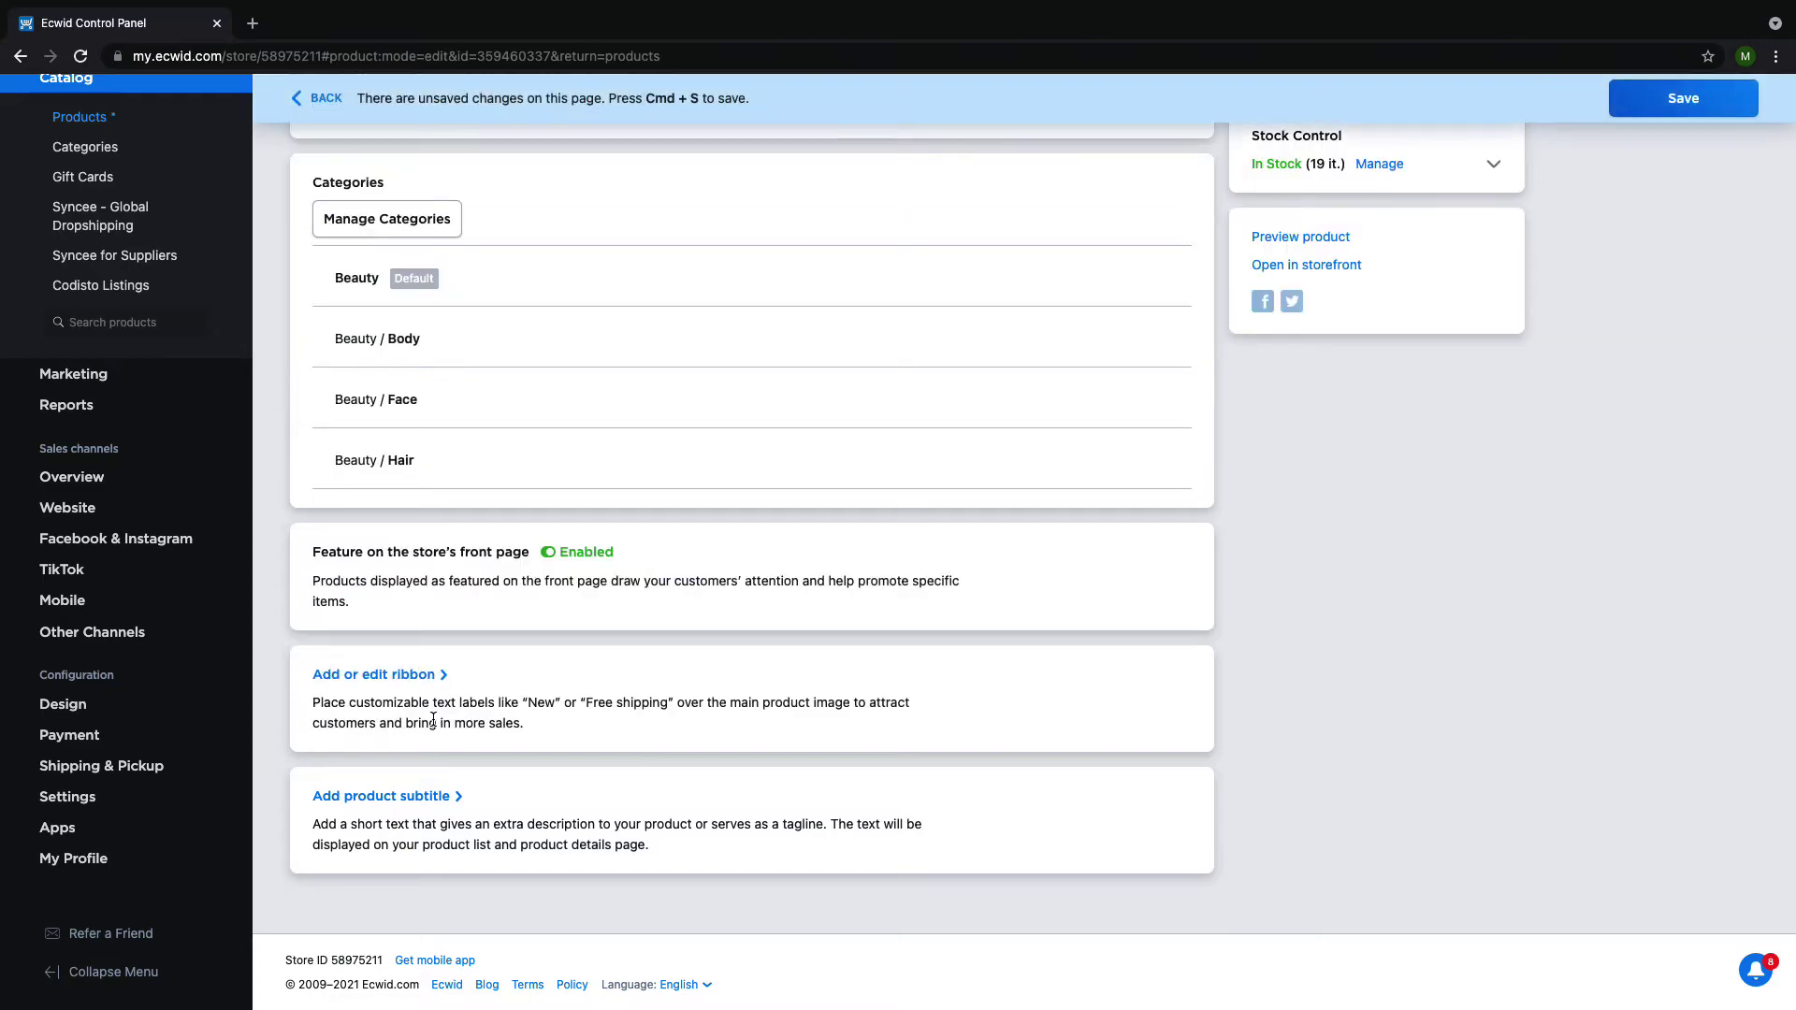
left_click(1668, 97)
Filter Products to Beauty / Face, select all five, and open Bulk Update.
scroll(1233, 238, "up", 4)
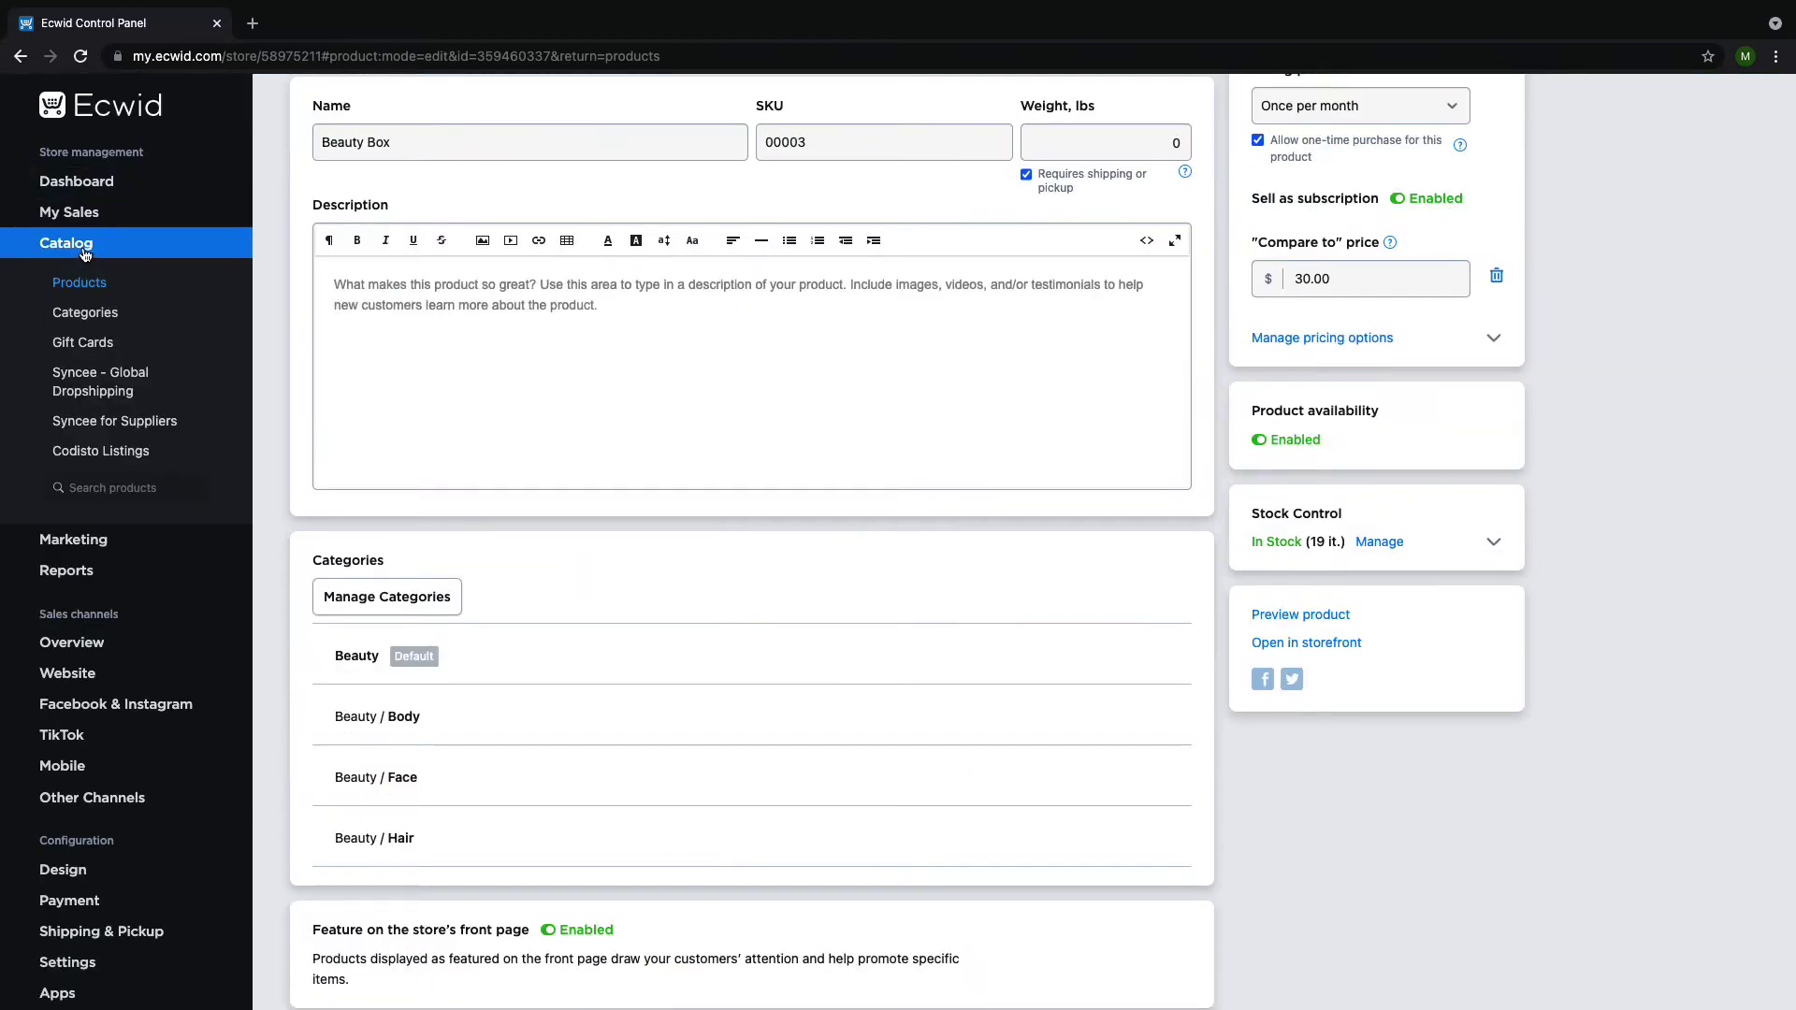
left_click(73, 283)
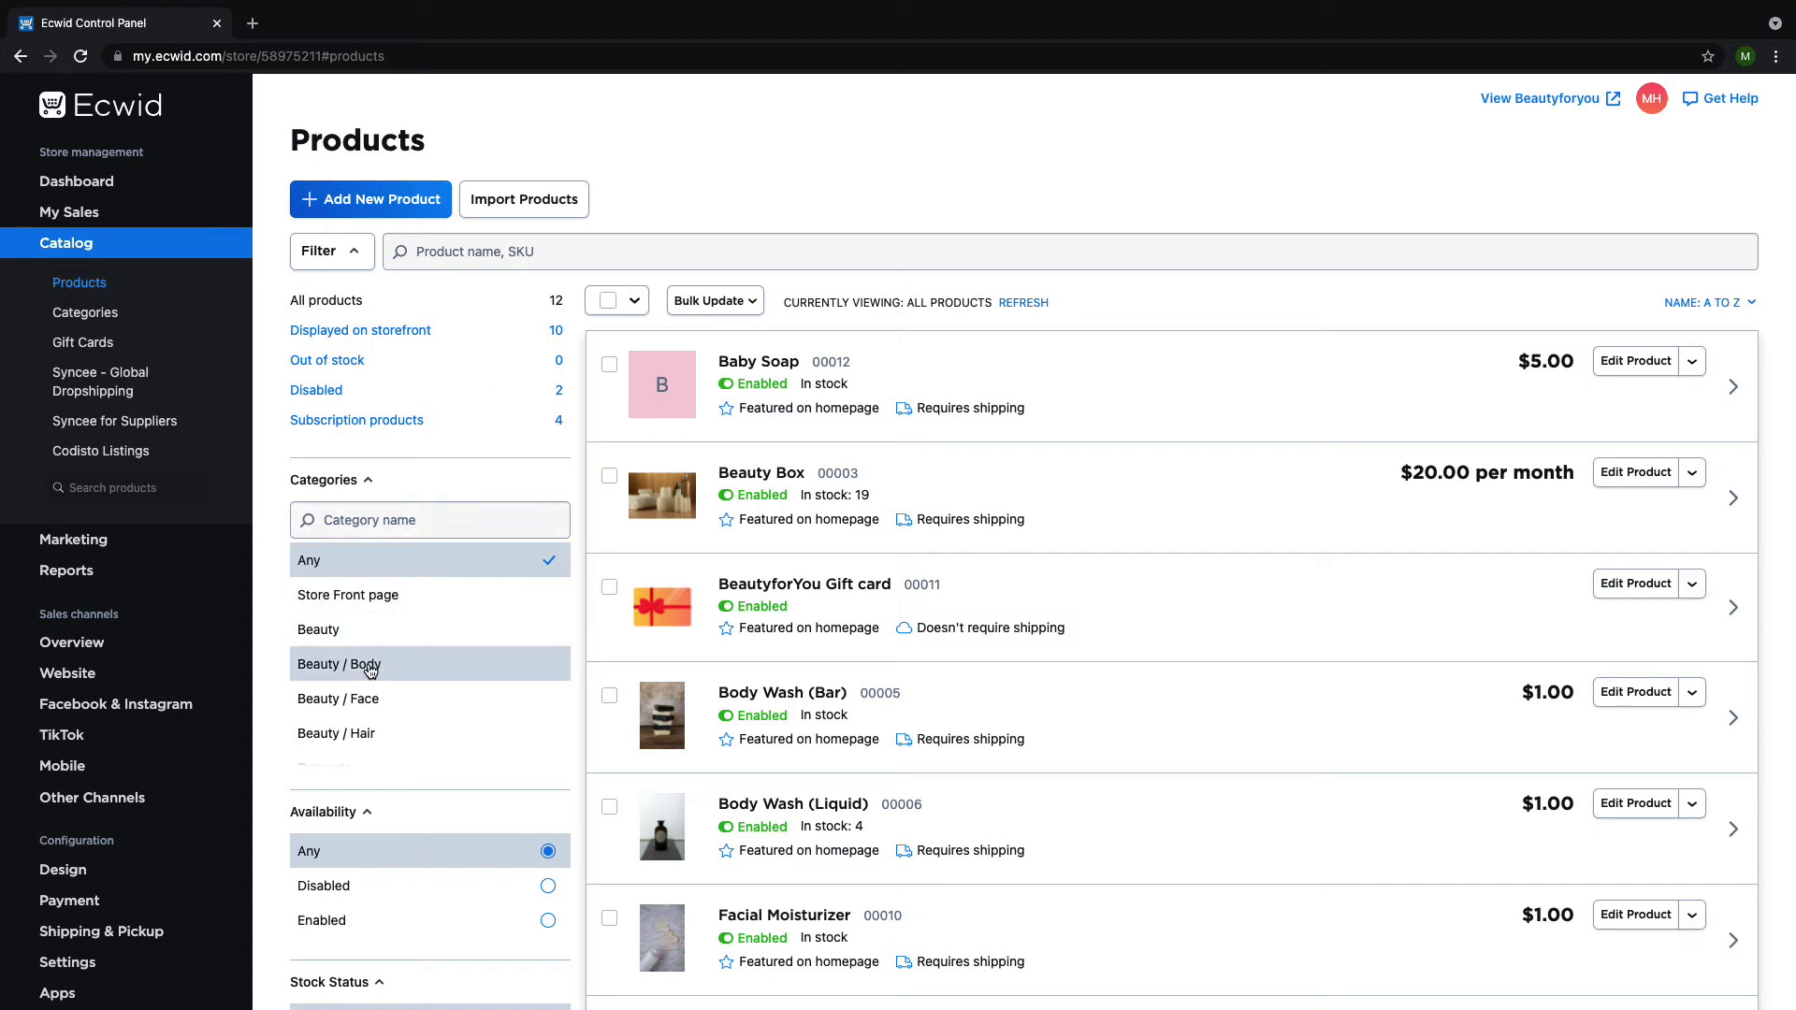
left_click(365, 704)
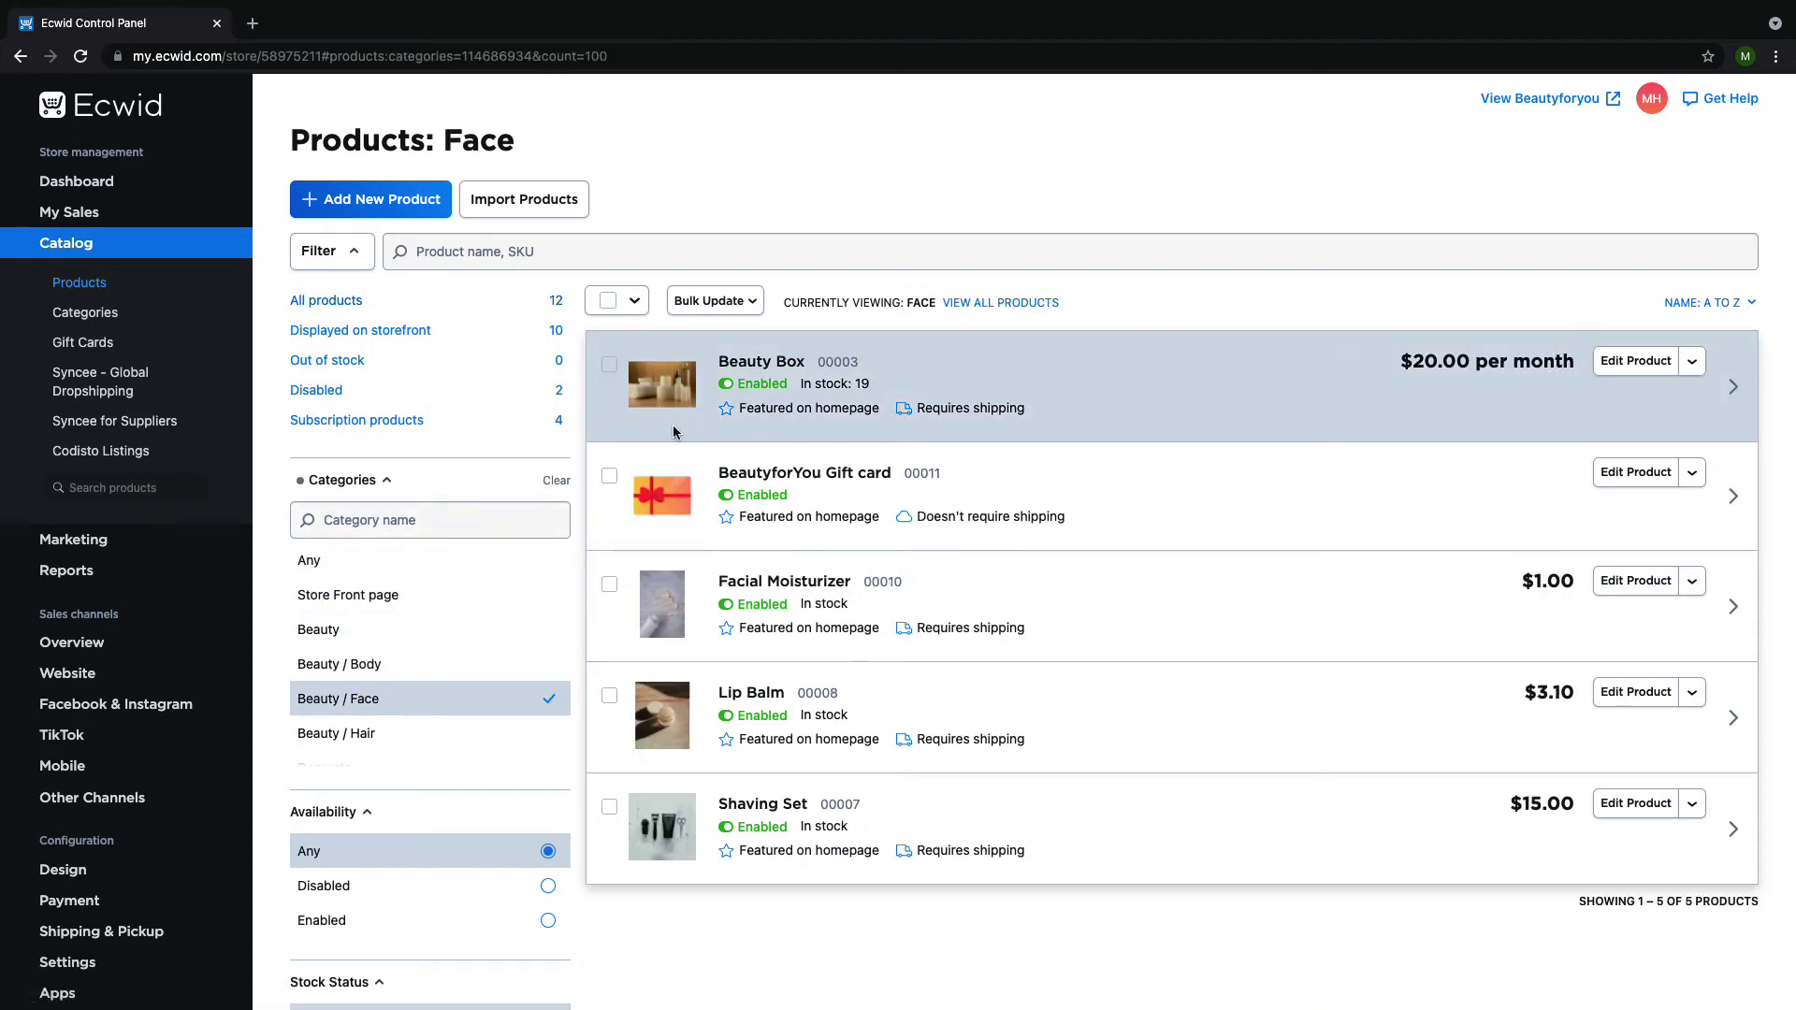
left_click(609, 300)
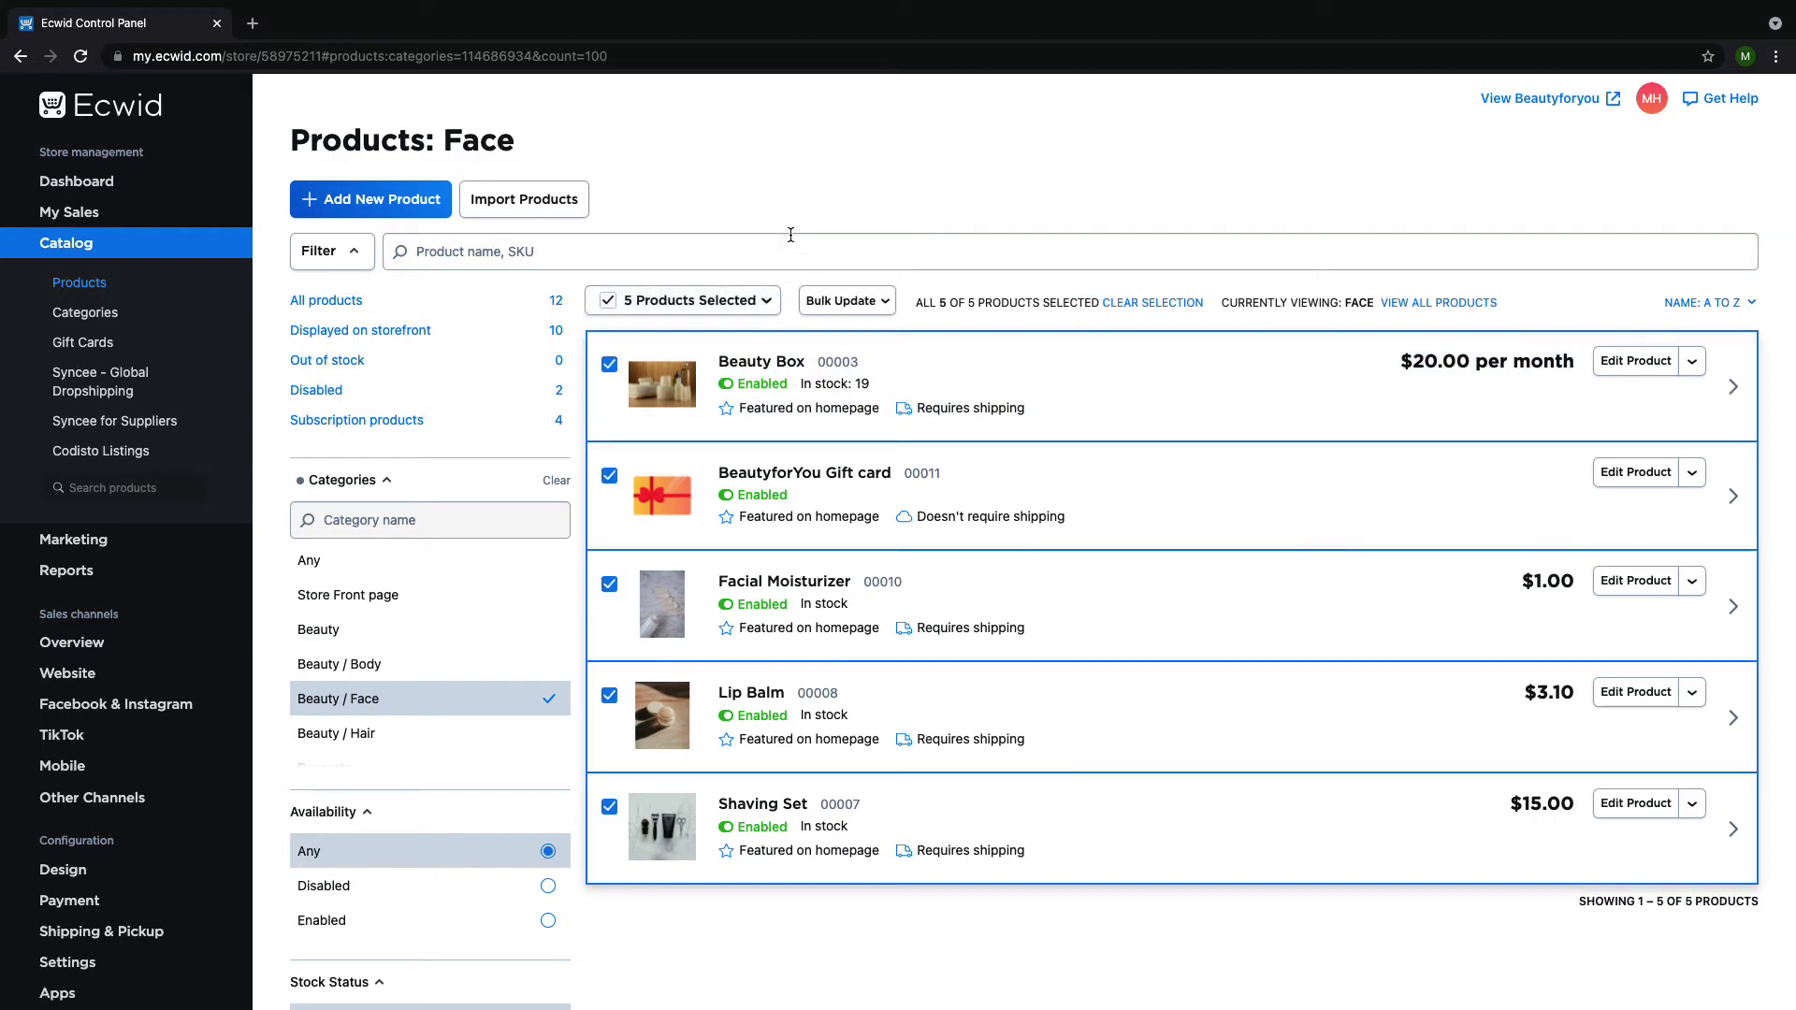
left_click(842, 300)
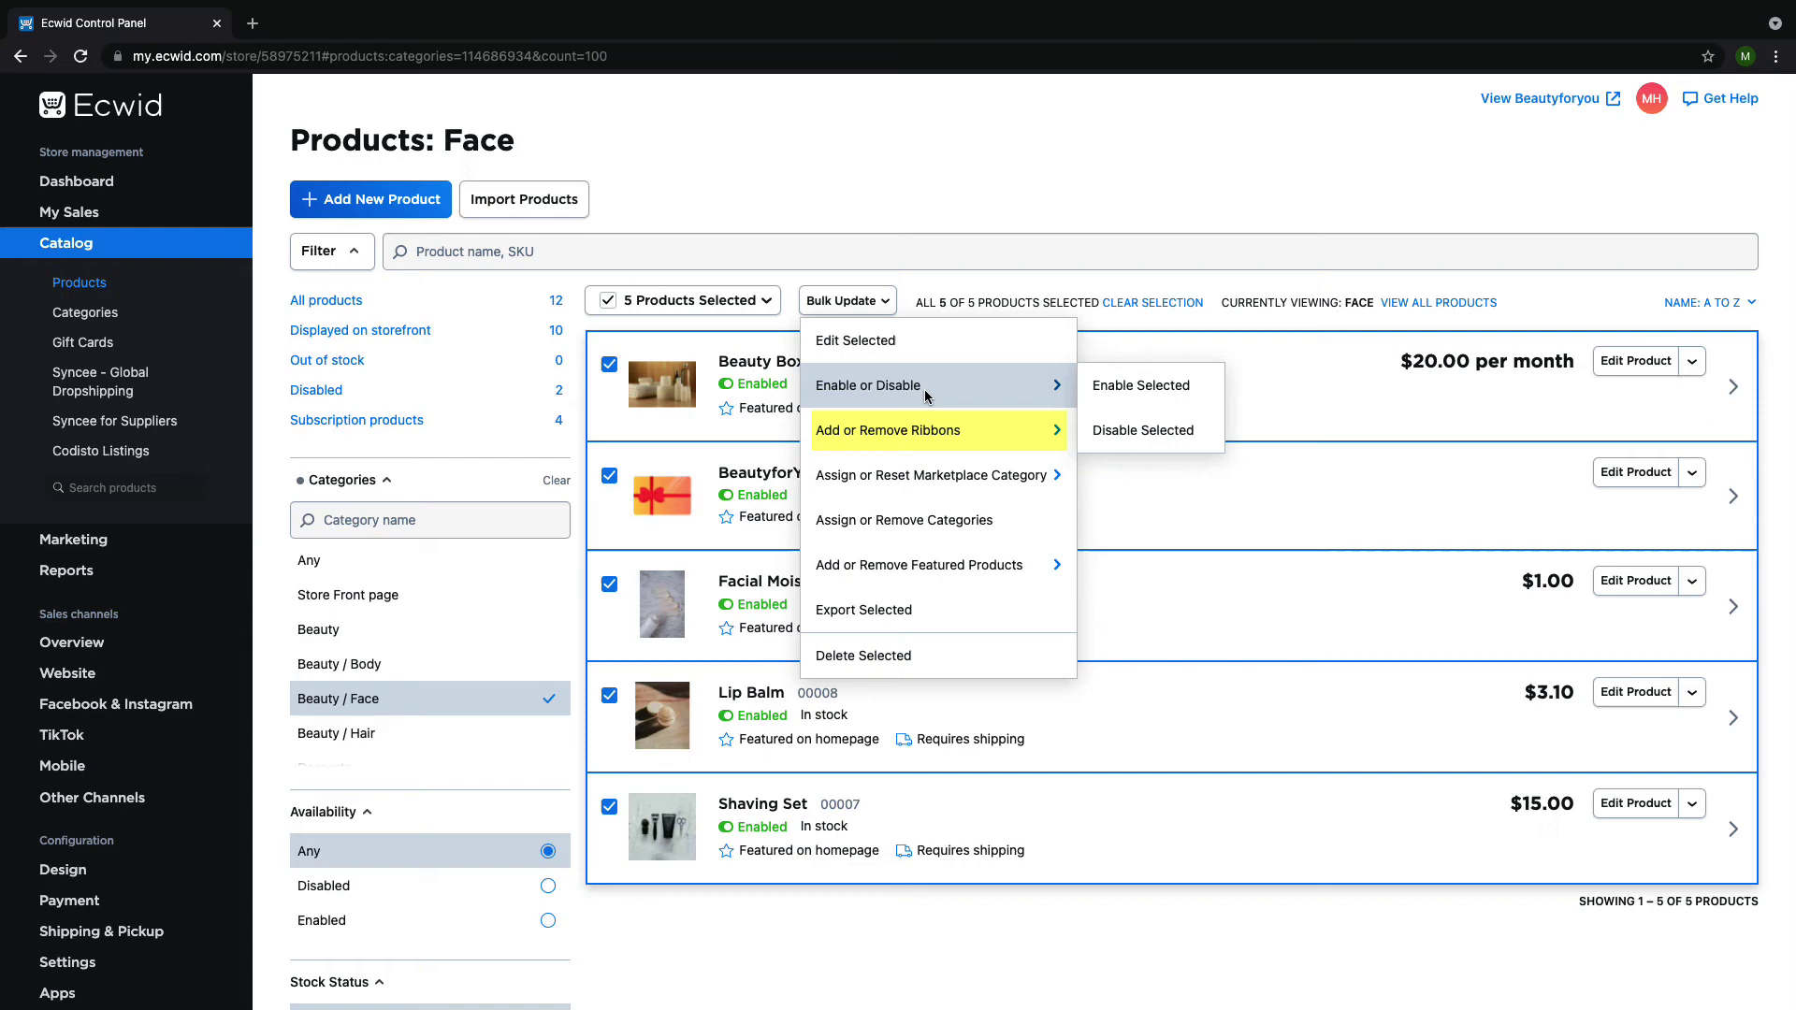
mouse_move(926, 429)
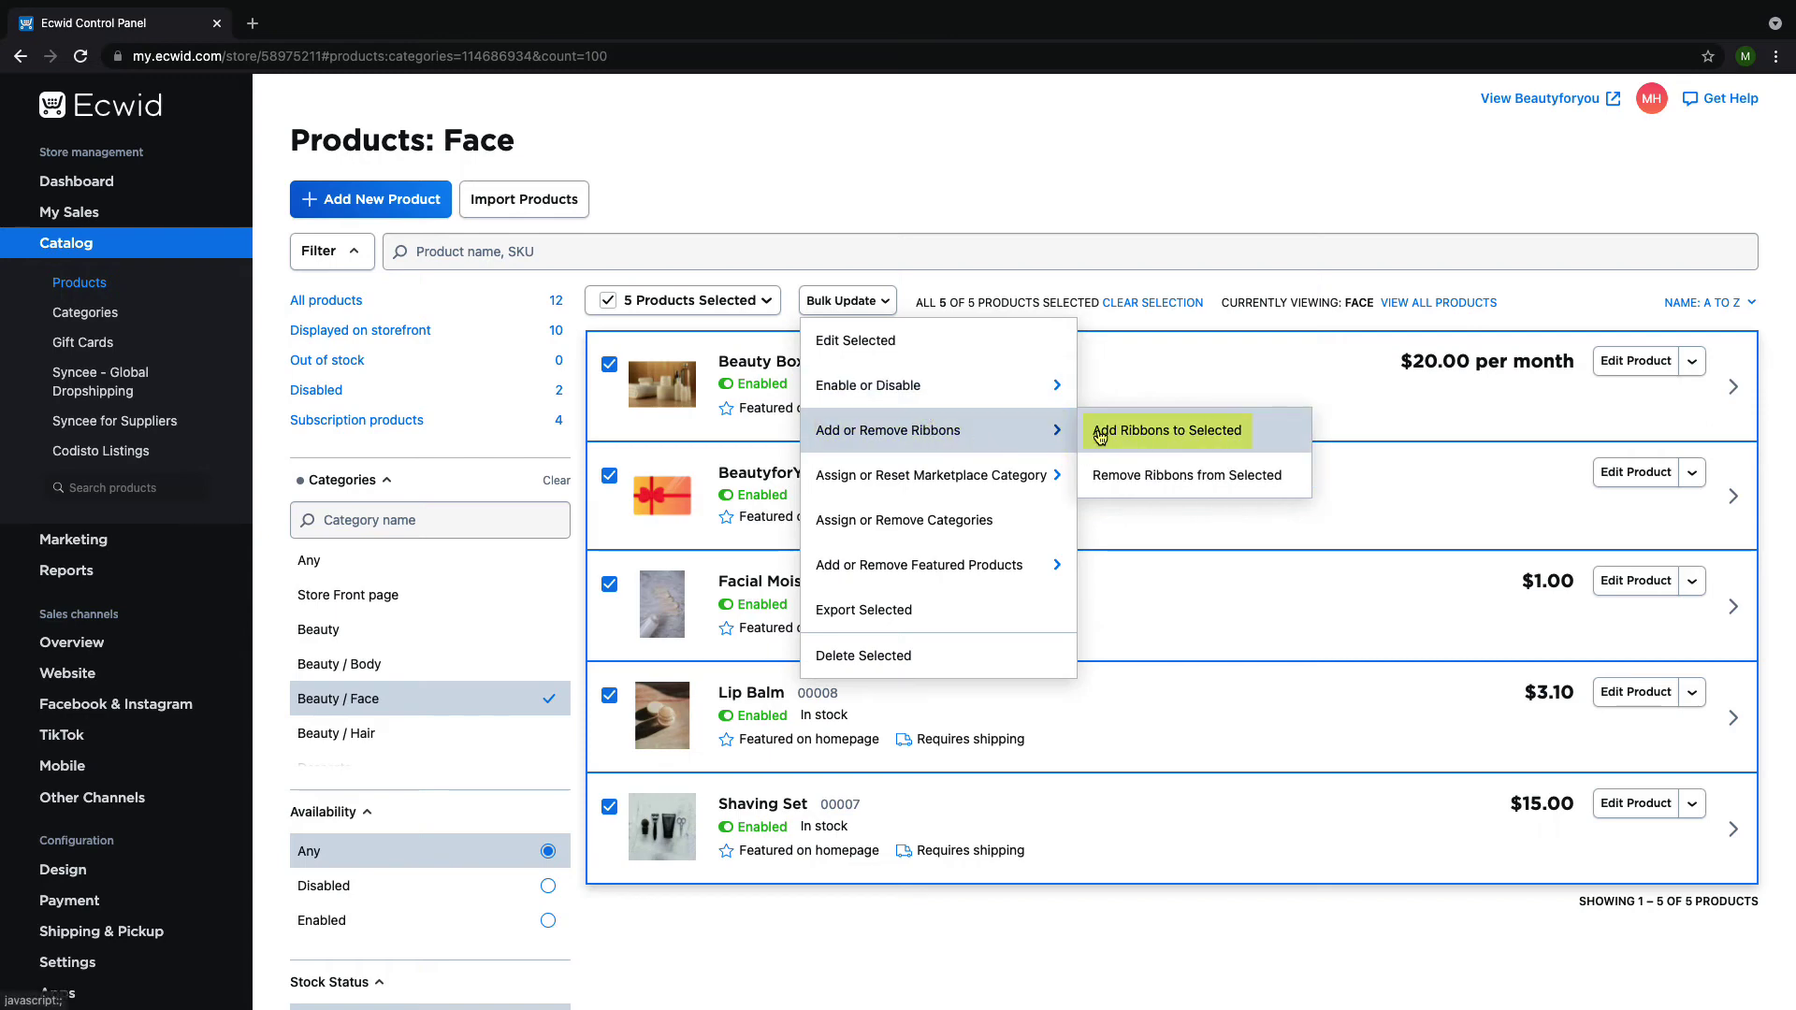
Bulk-add a teal 'Sale' ribbon to the five selected Face products.
left_click(1101, 431)
left_click(760, 549)
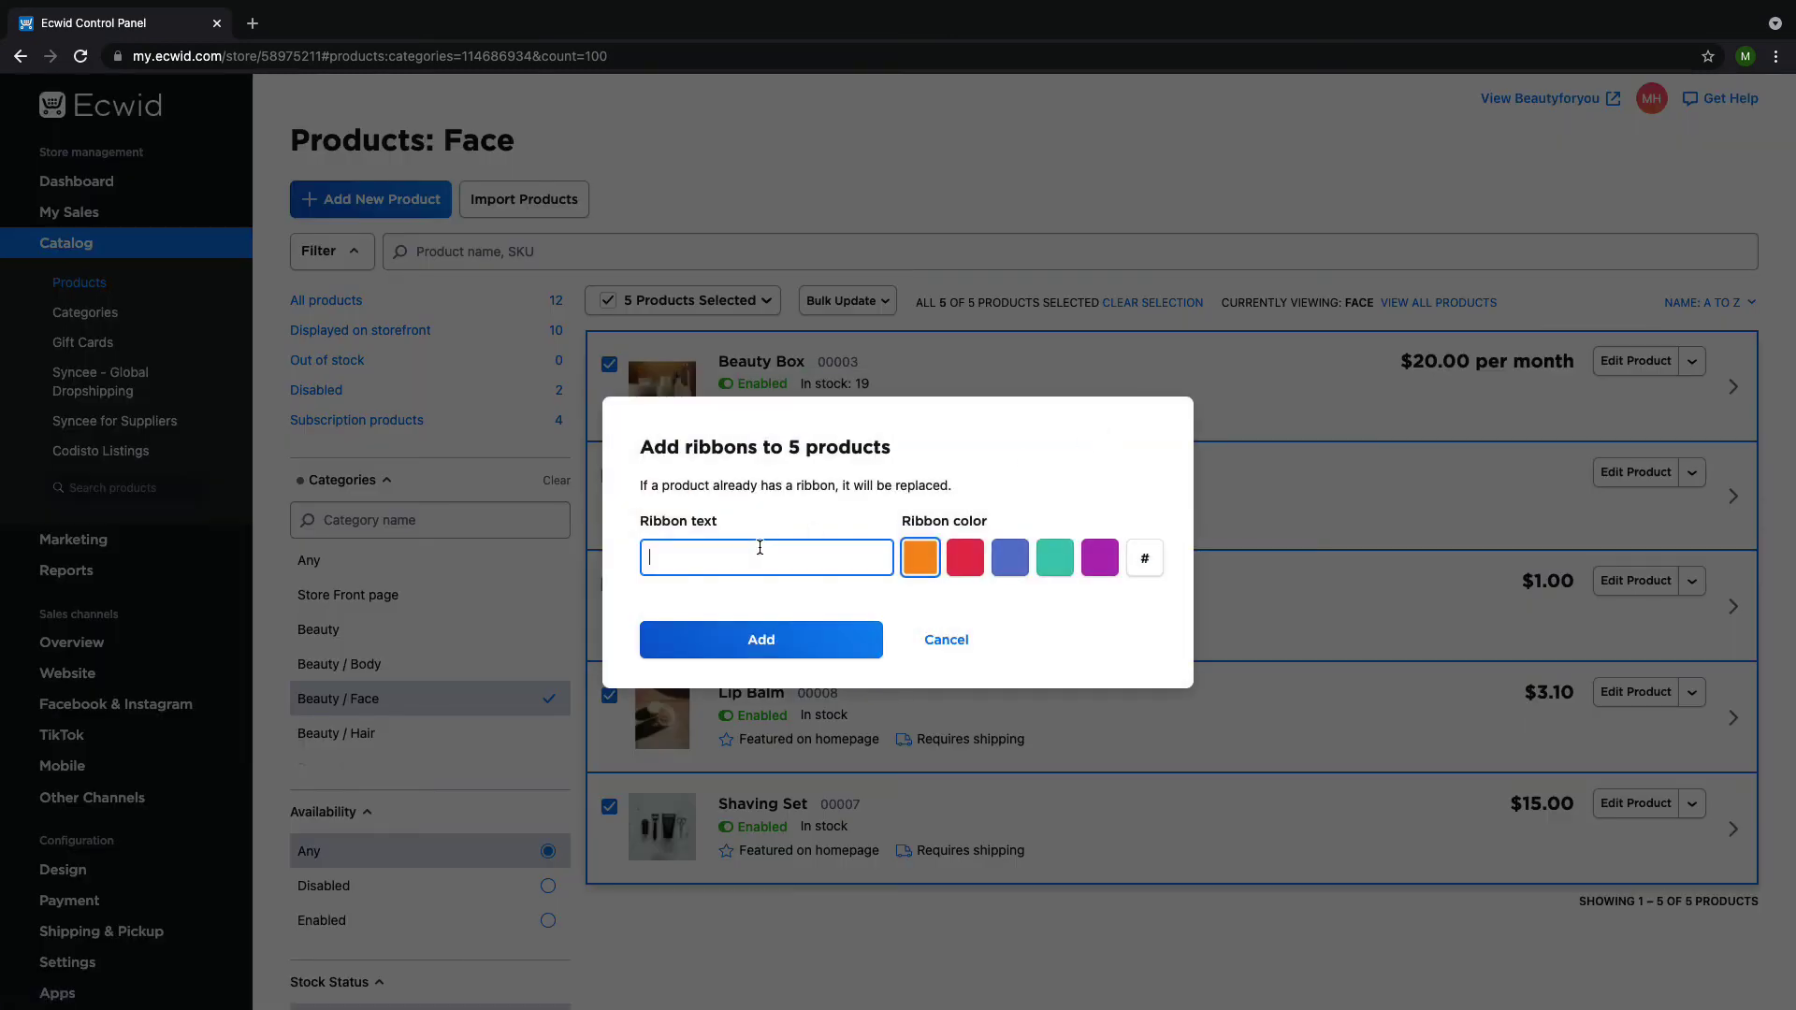
type("Sale")
left_click(1053, 568)
left_click(814, 638)
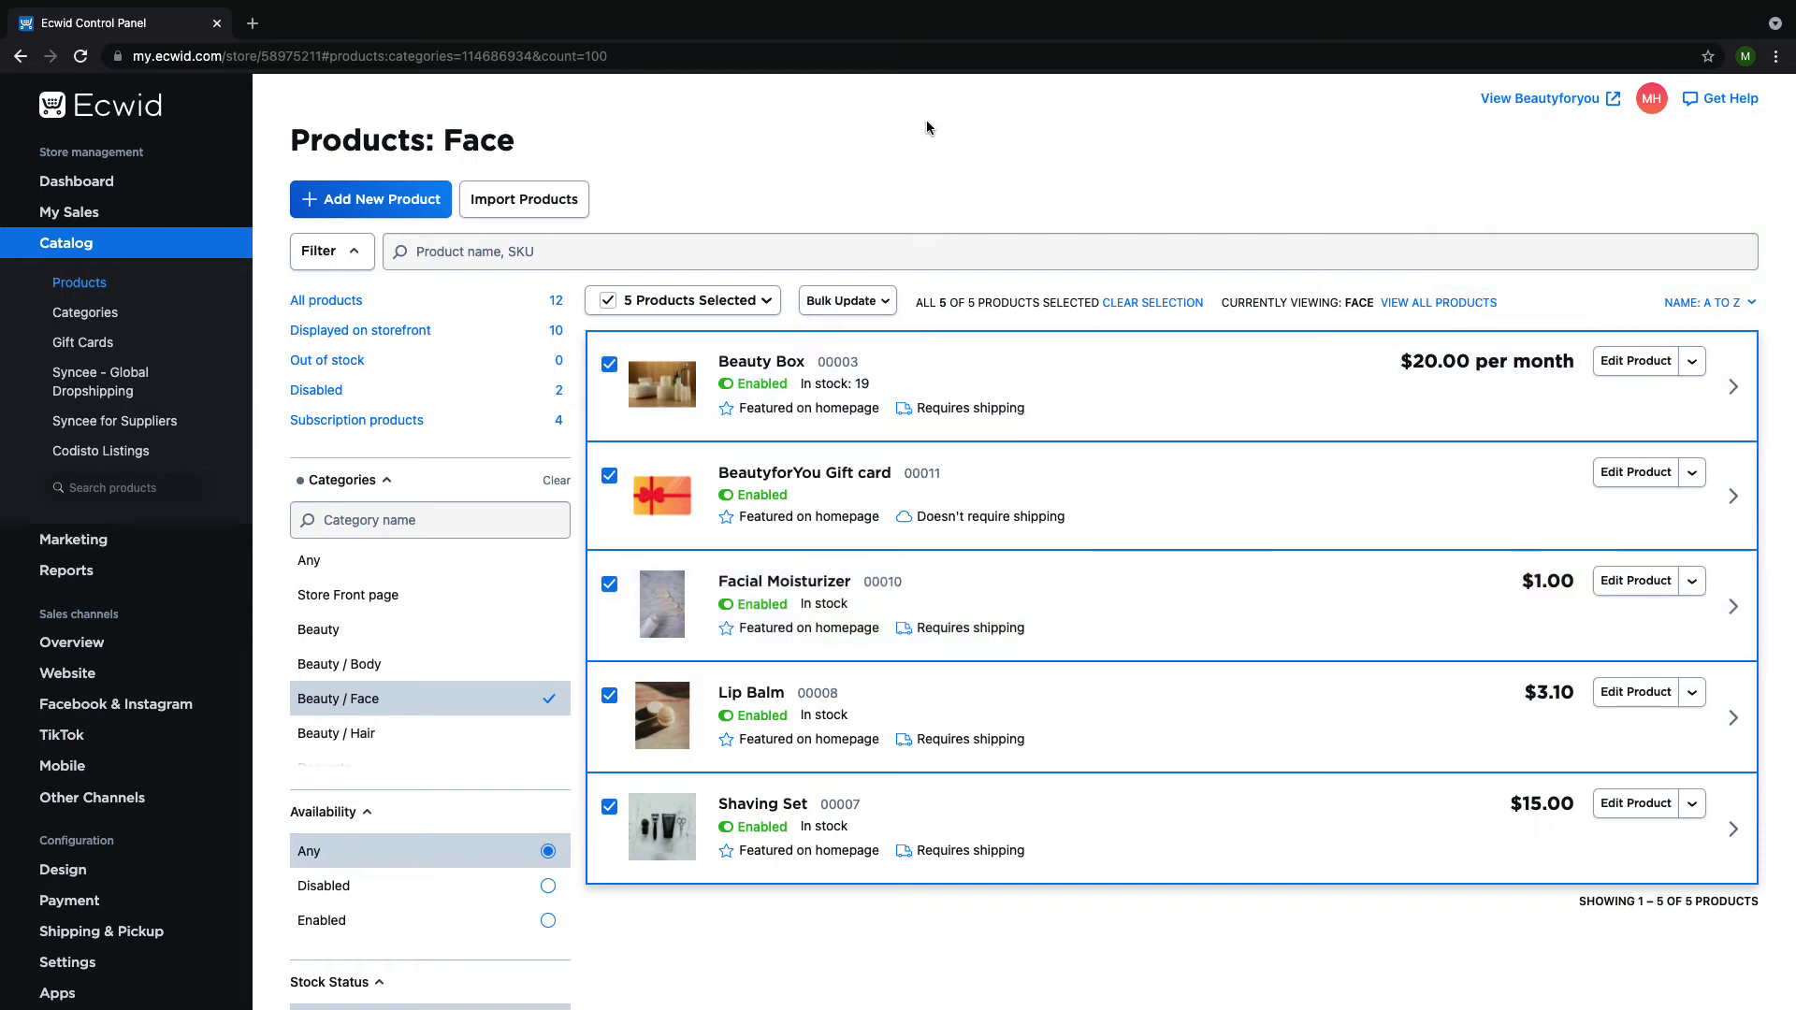
Clear the category filter and filter the product list by the Sale ribbon.
left_click(91, 286)
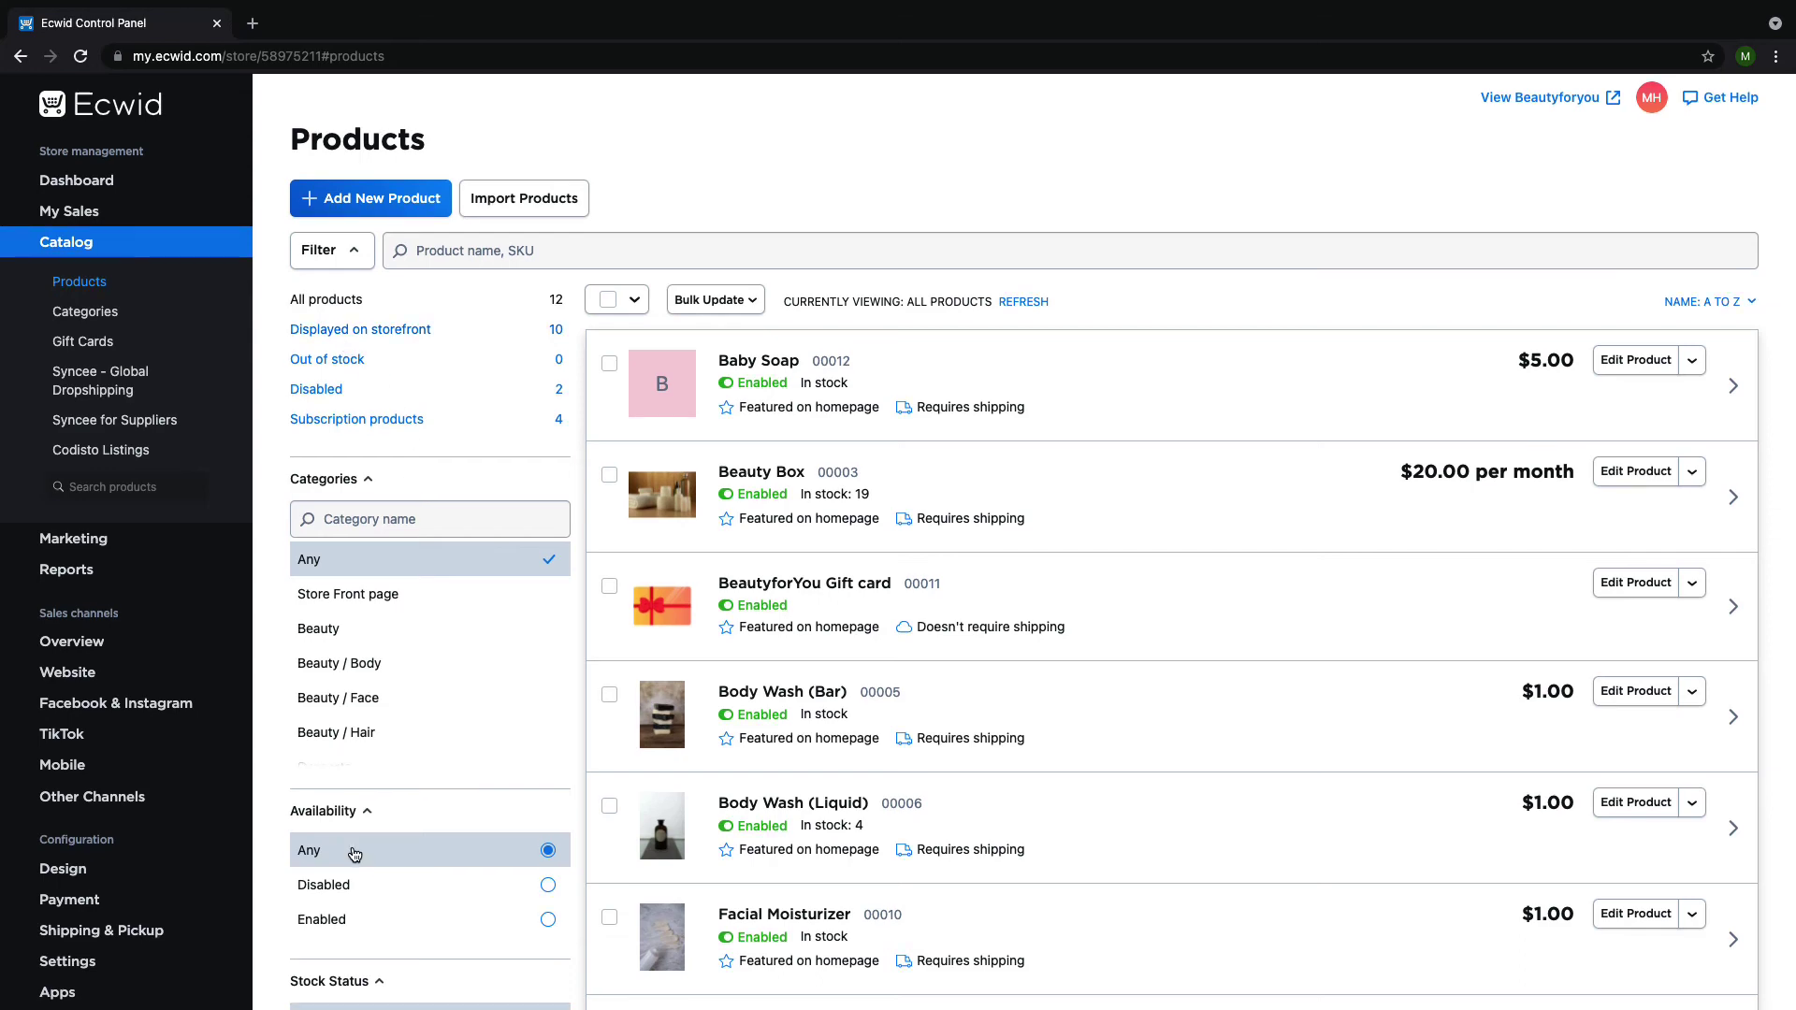
scroll(360, 850, "down", 5)
scroll(356, 847, "down", 3)
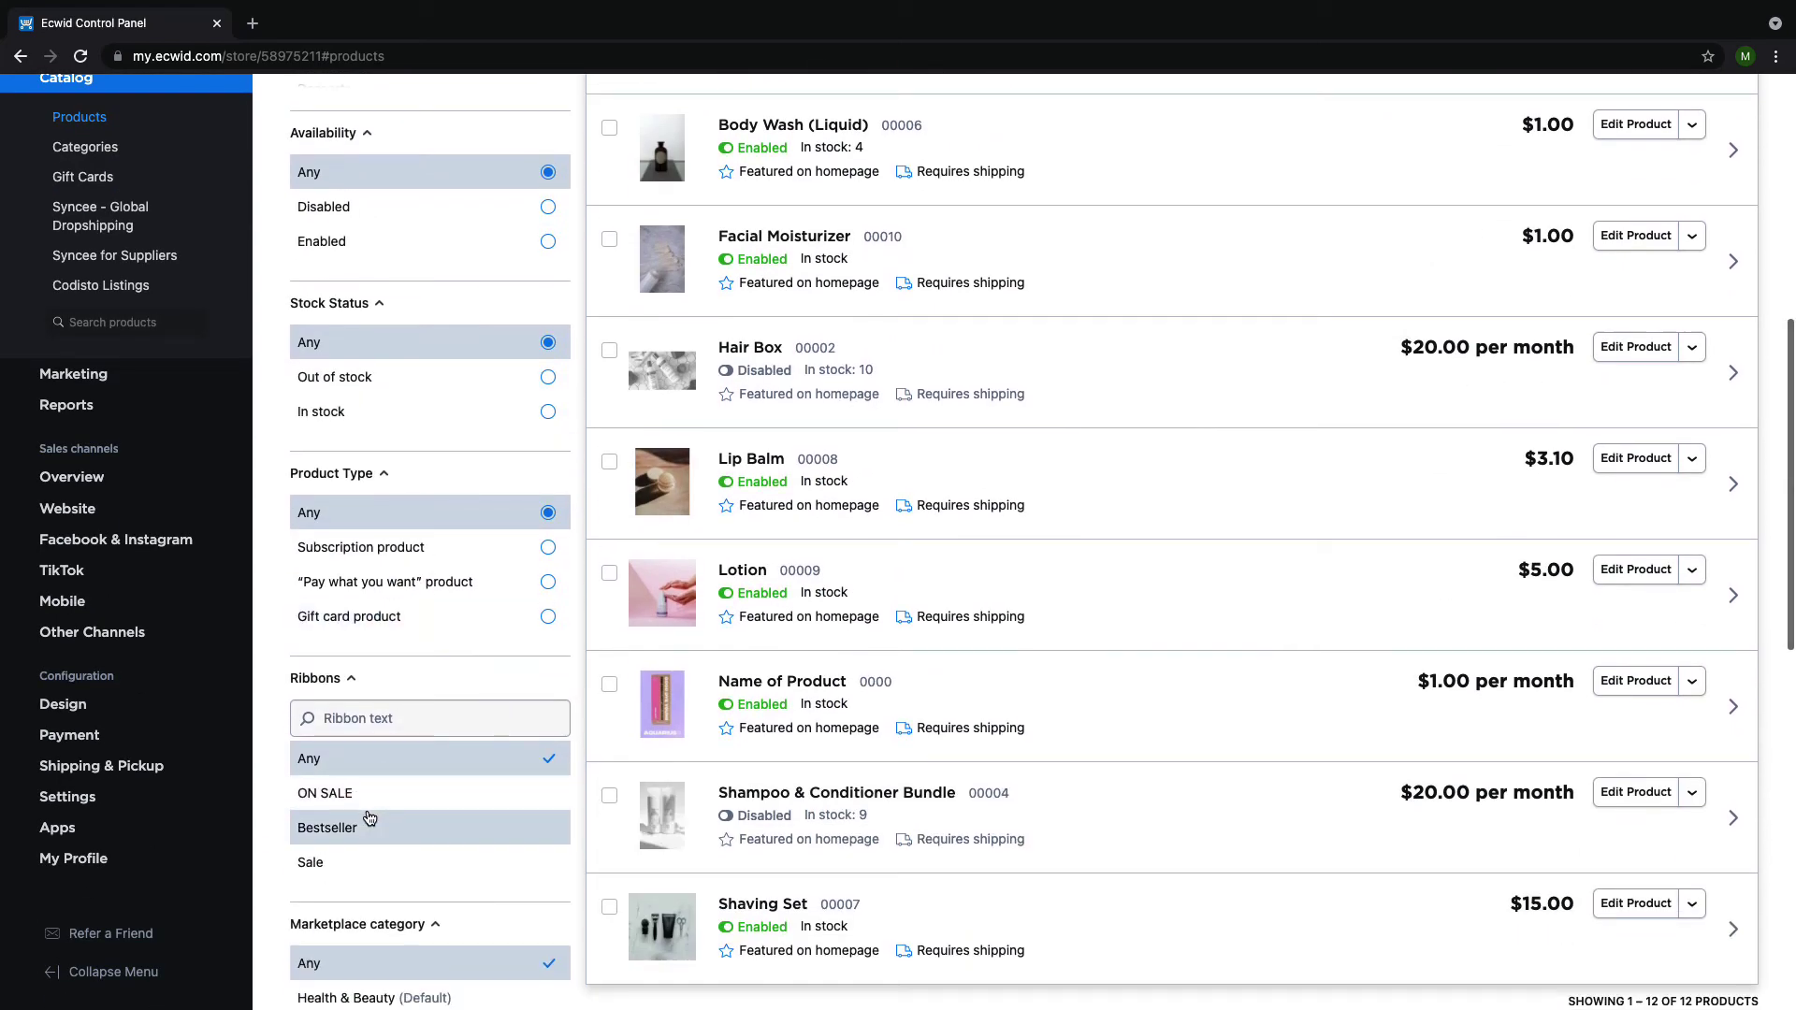
scroll(367, 824, "down", 2)
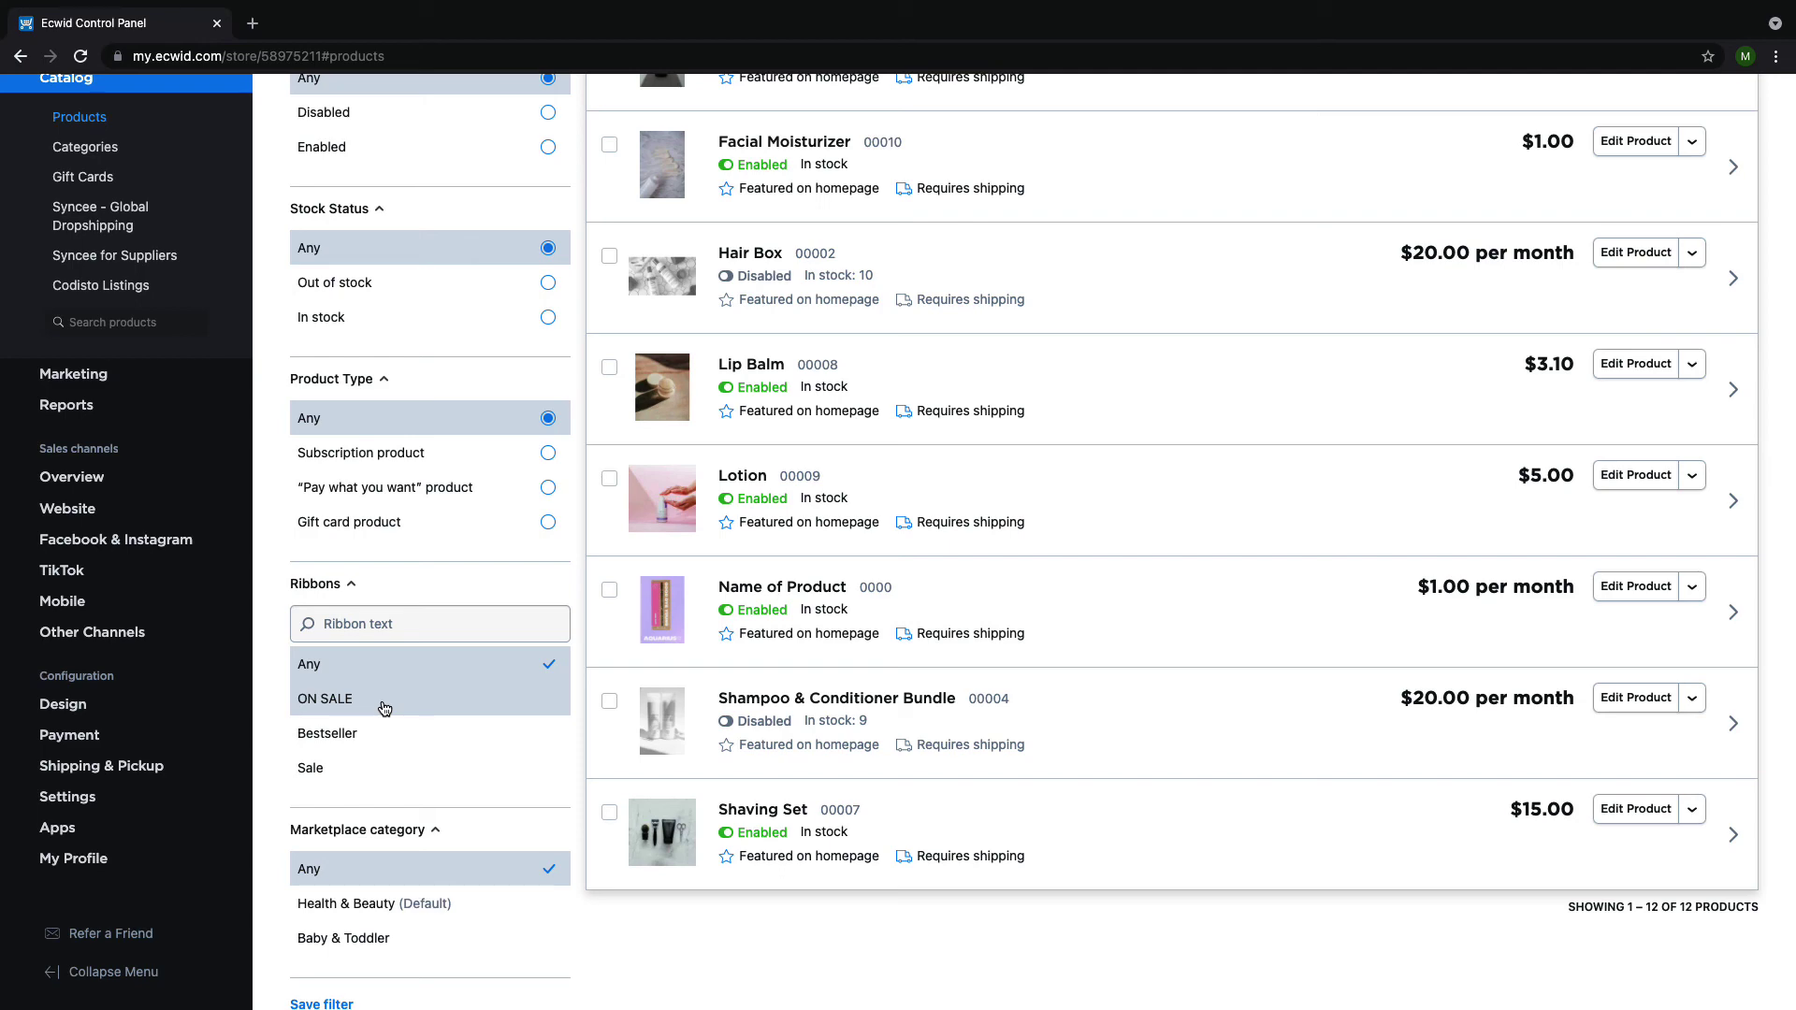
scroll(385, 708, "down", 1)
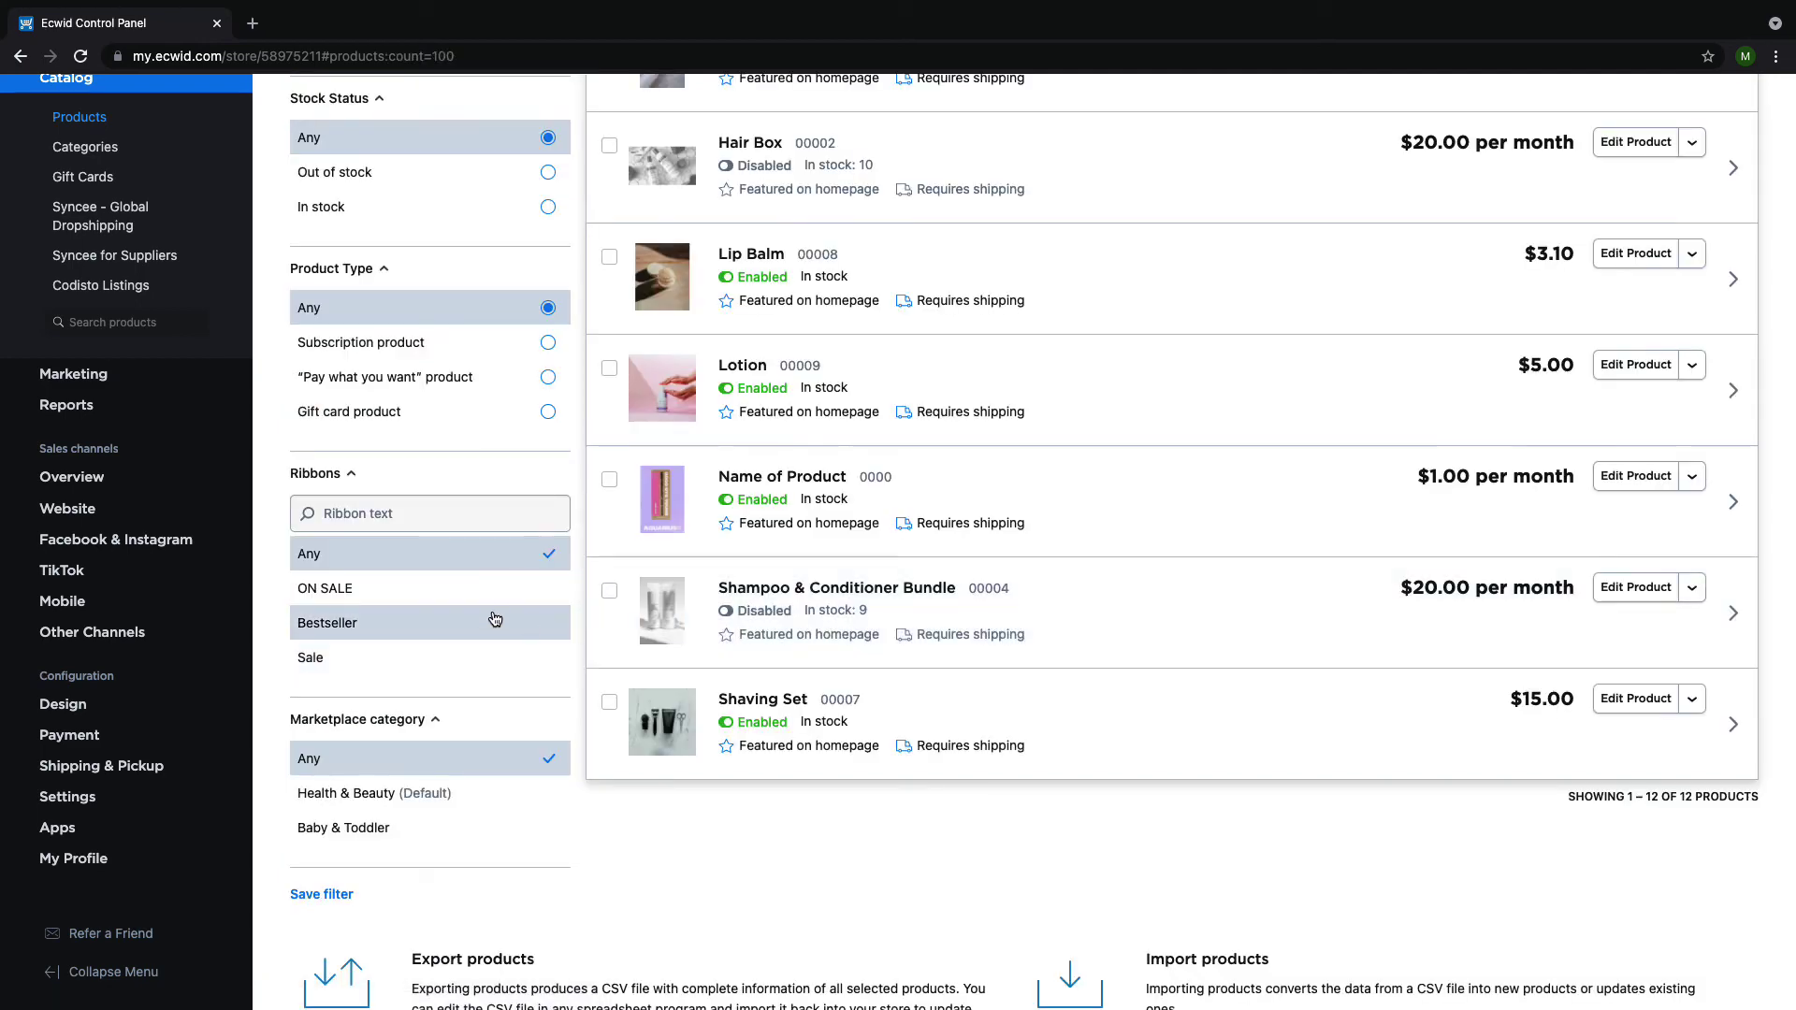
left_click(409, 660)
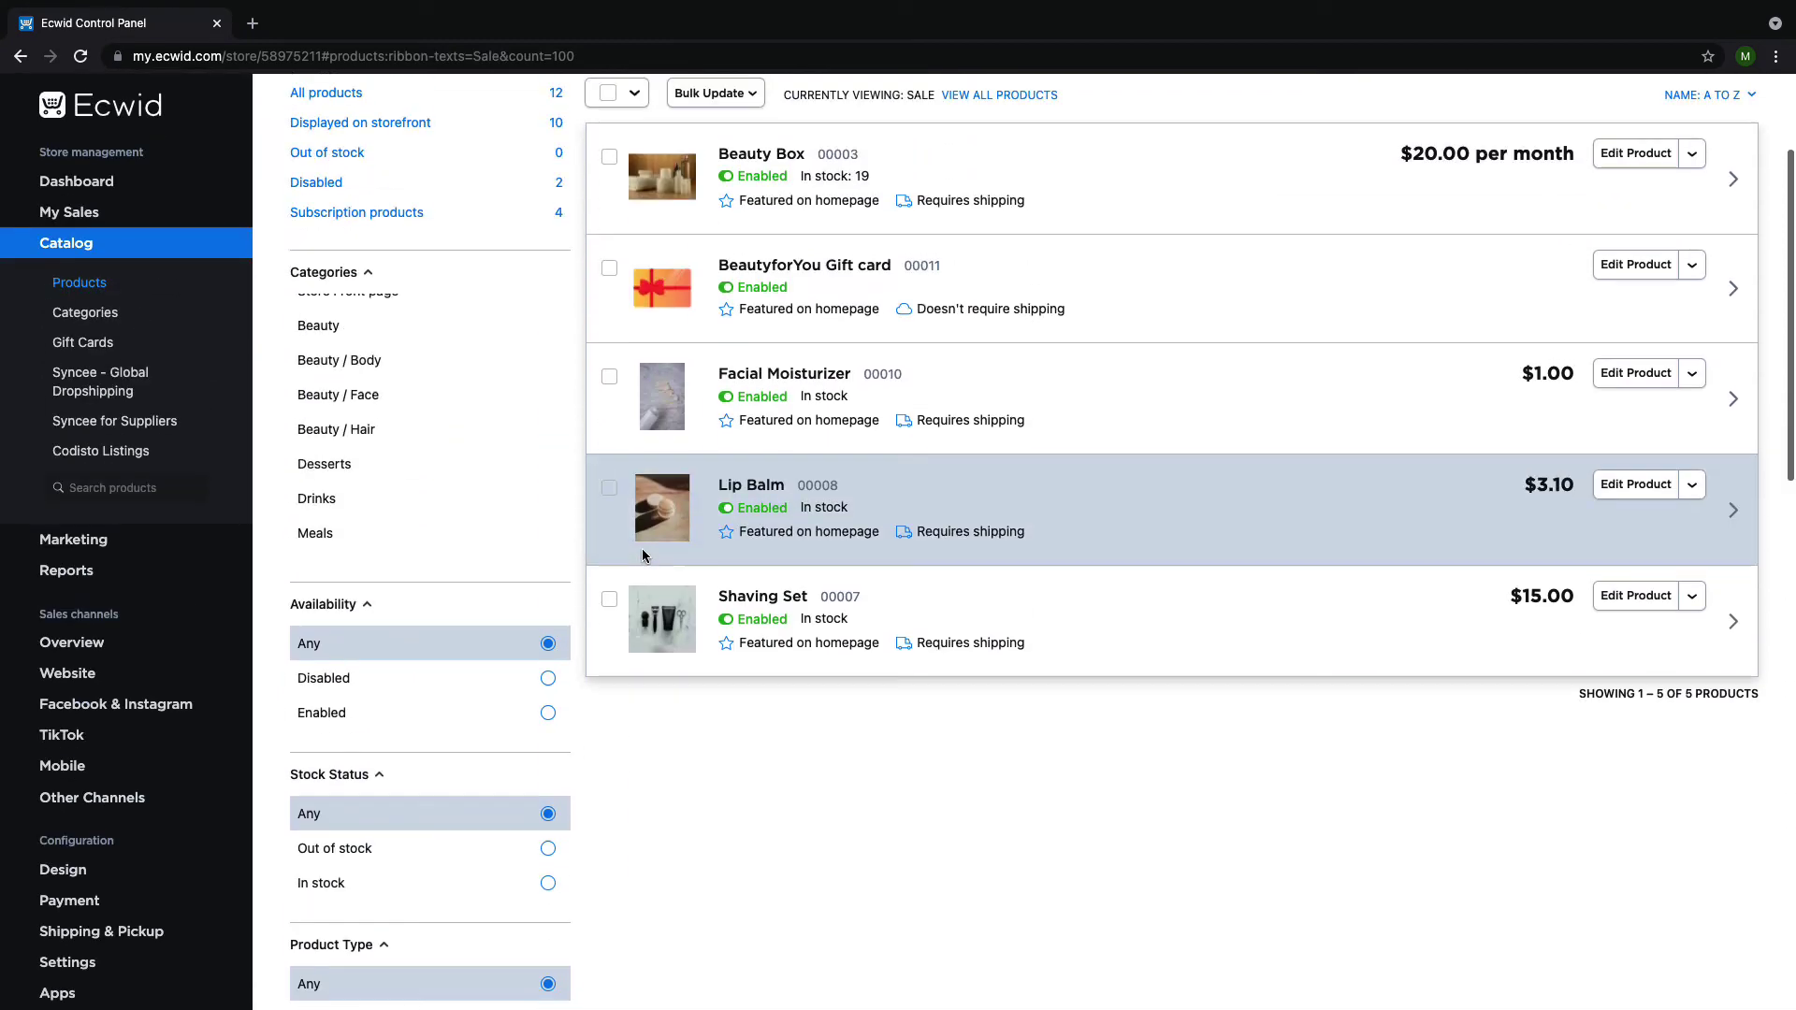
Select all five Sale products and bulk-remove their ribbons, confirming with Remove.
scroll(636, 468, "up", 1)
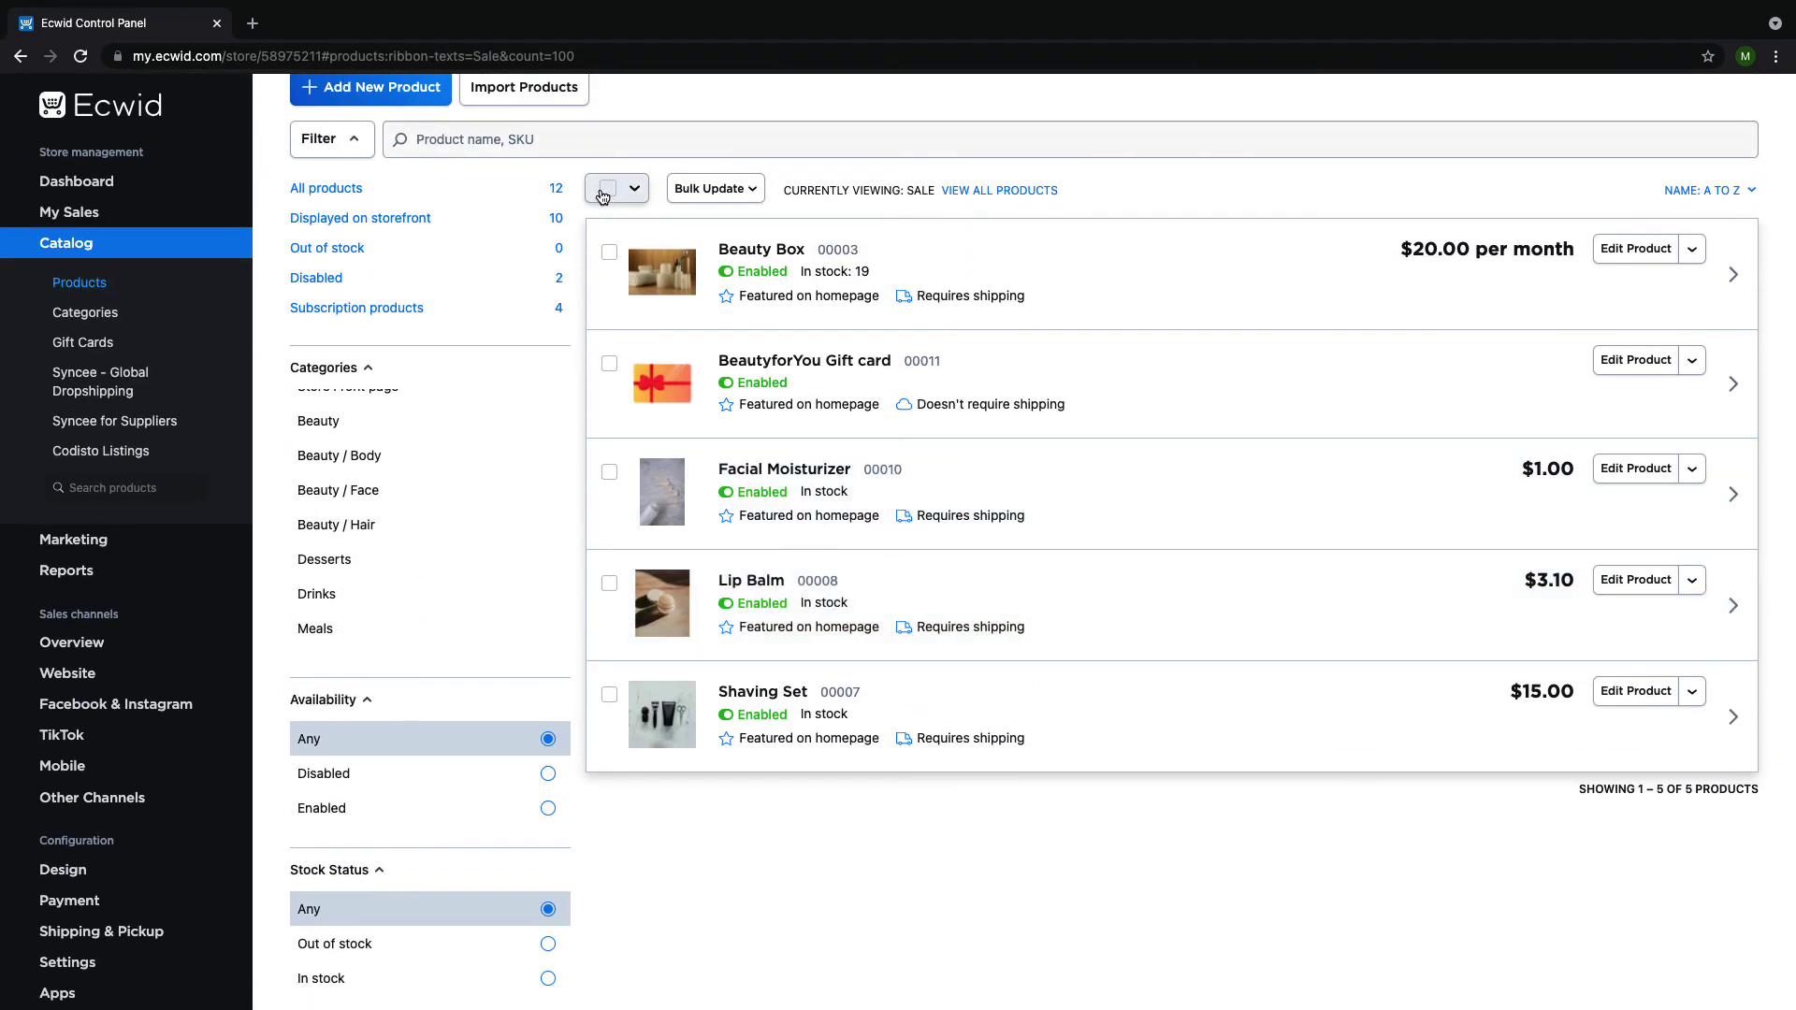
left_click(607, 190)
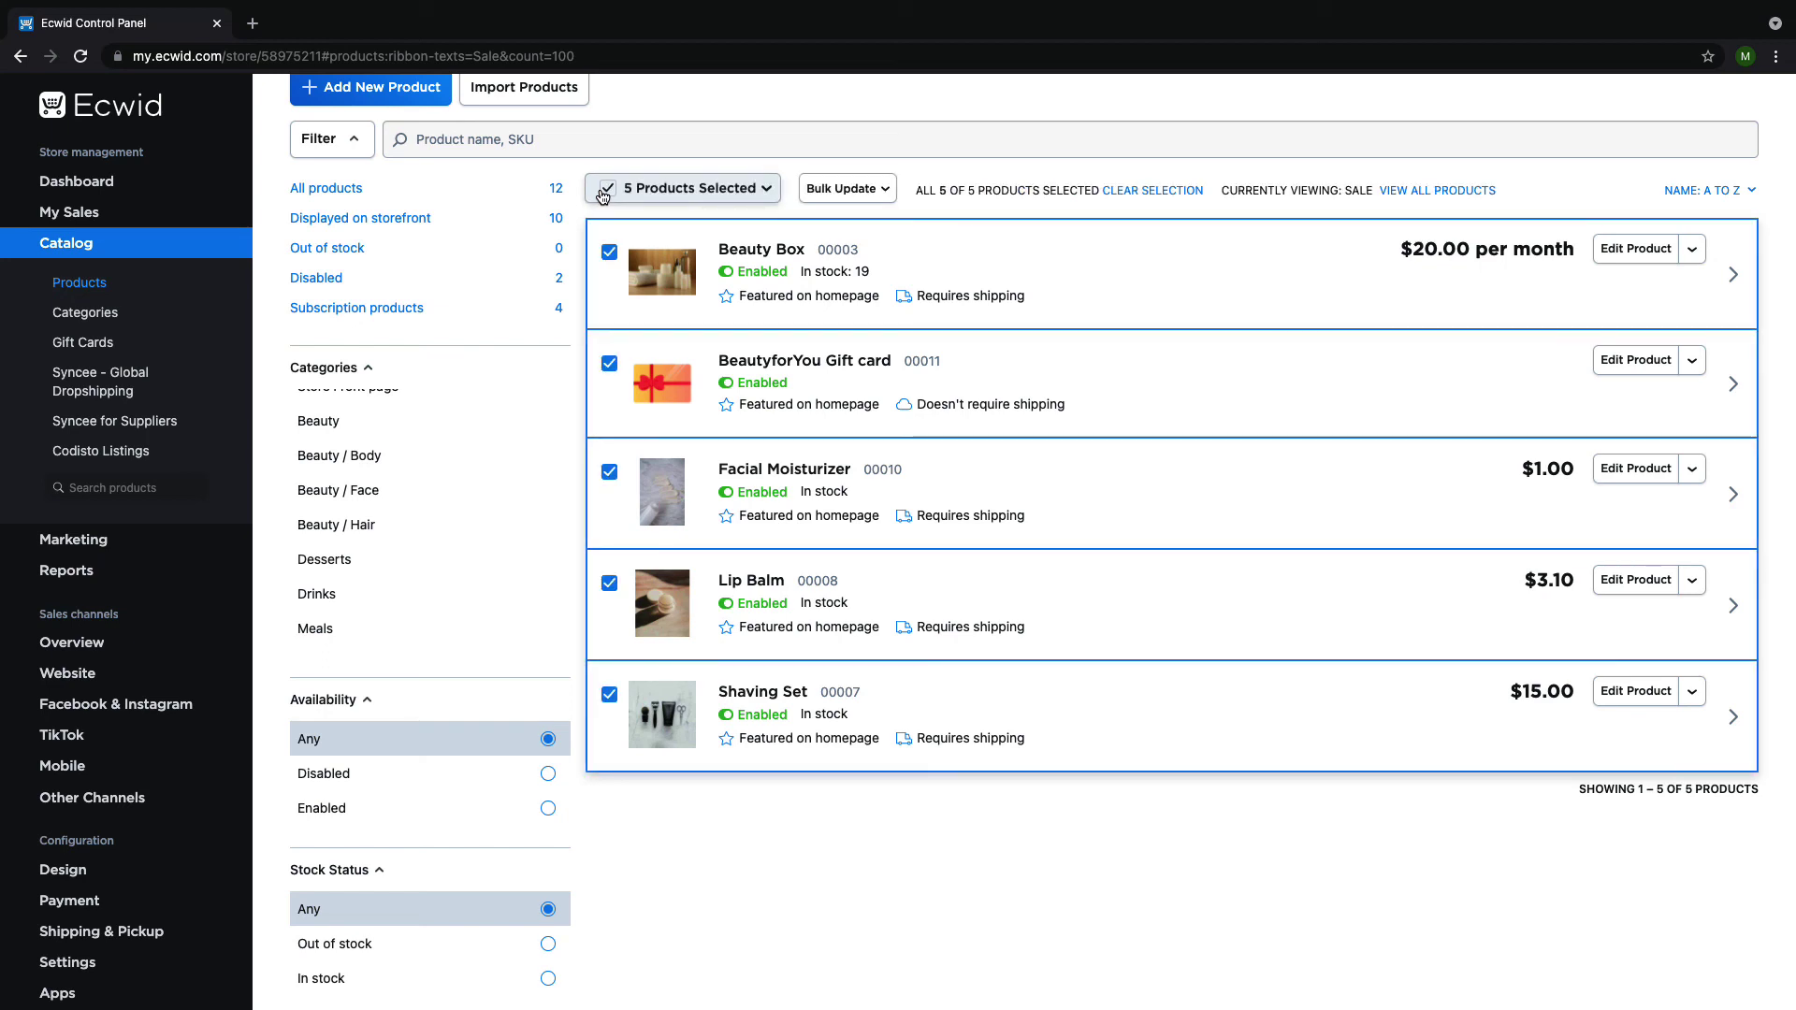
left_click(860, 190)
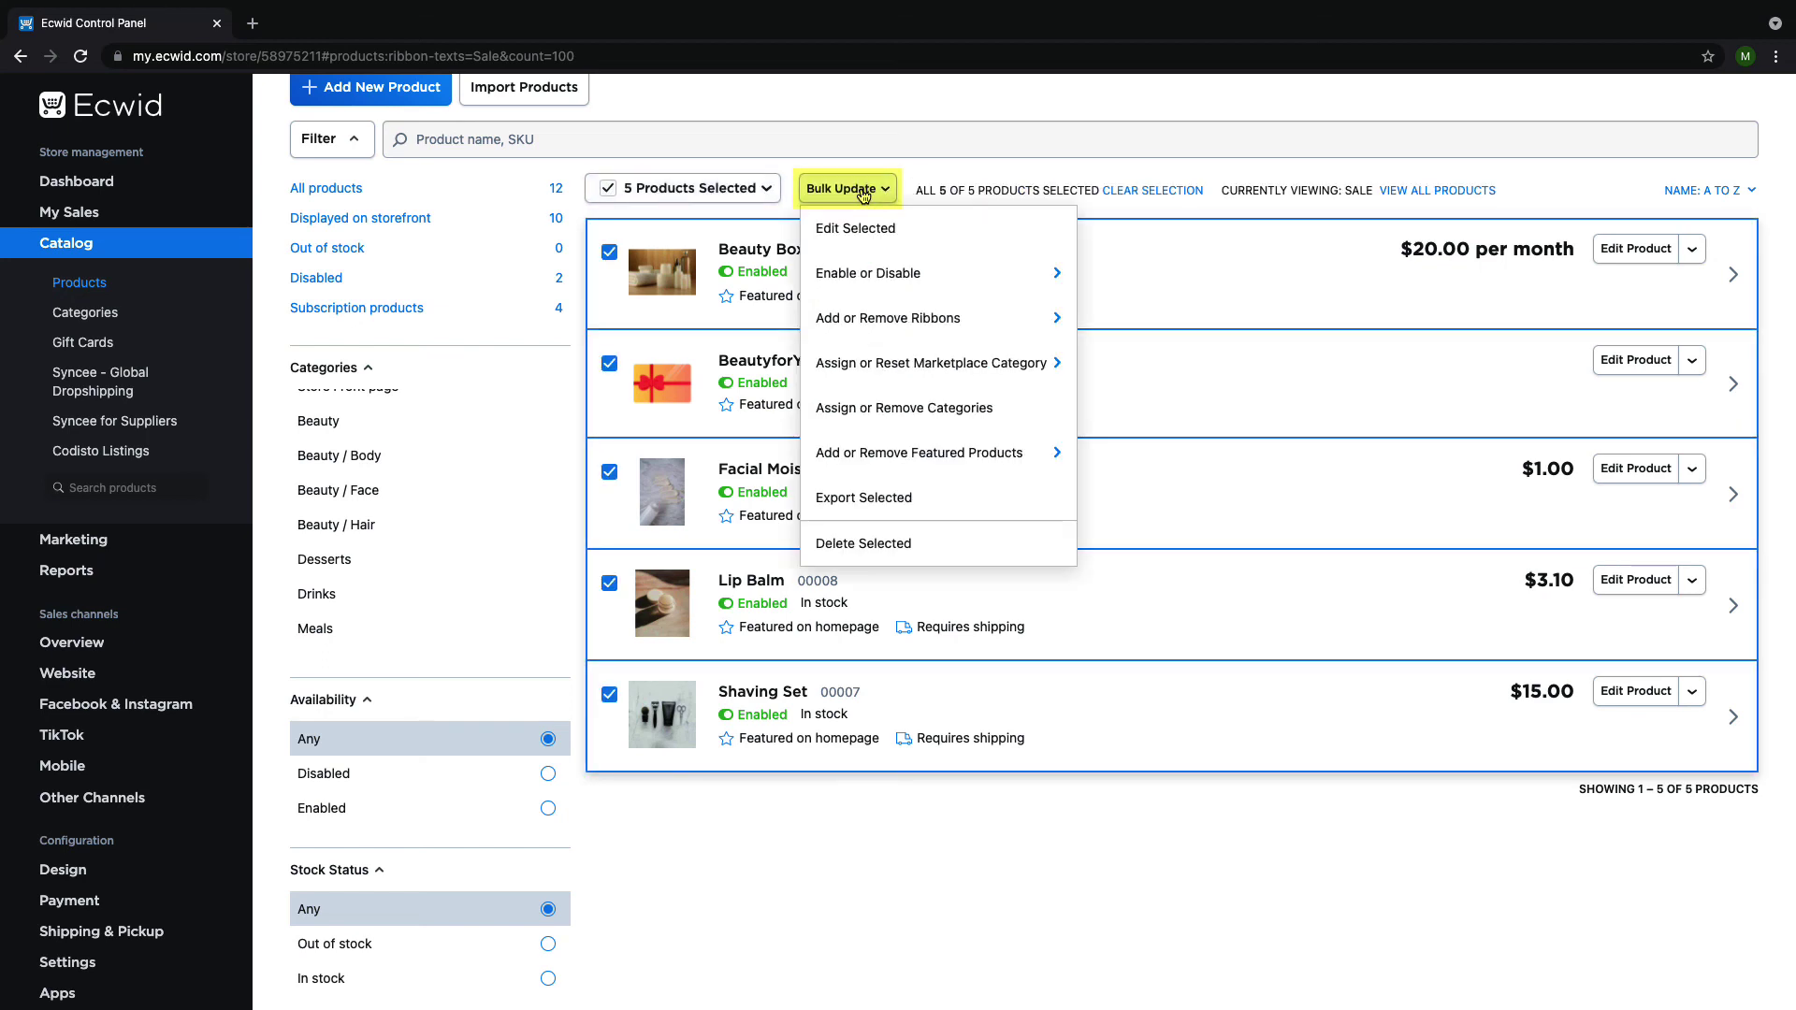
left_click(888, 319)
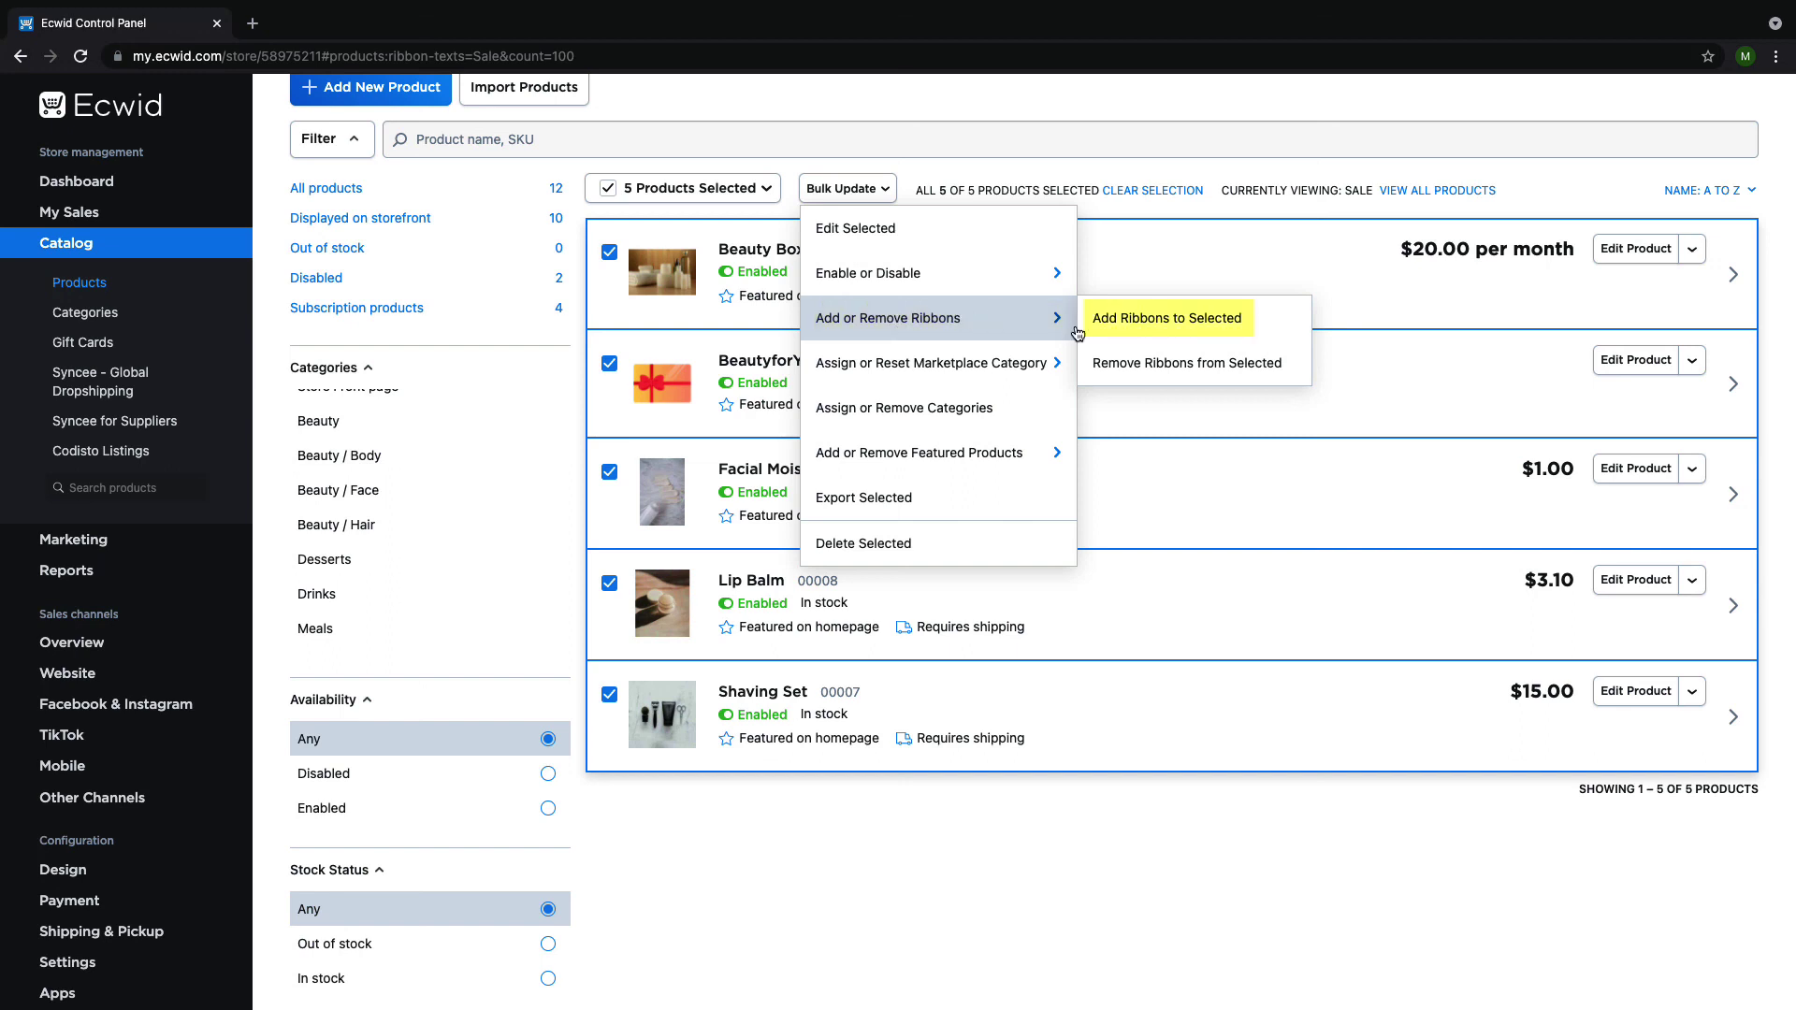
left_click(1121, 364)
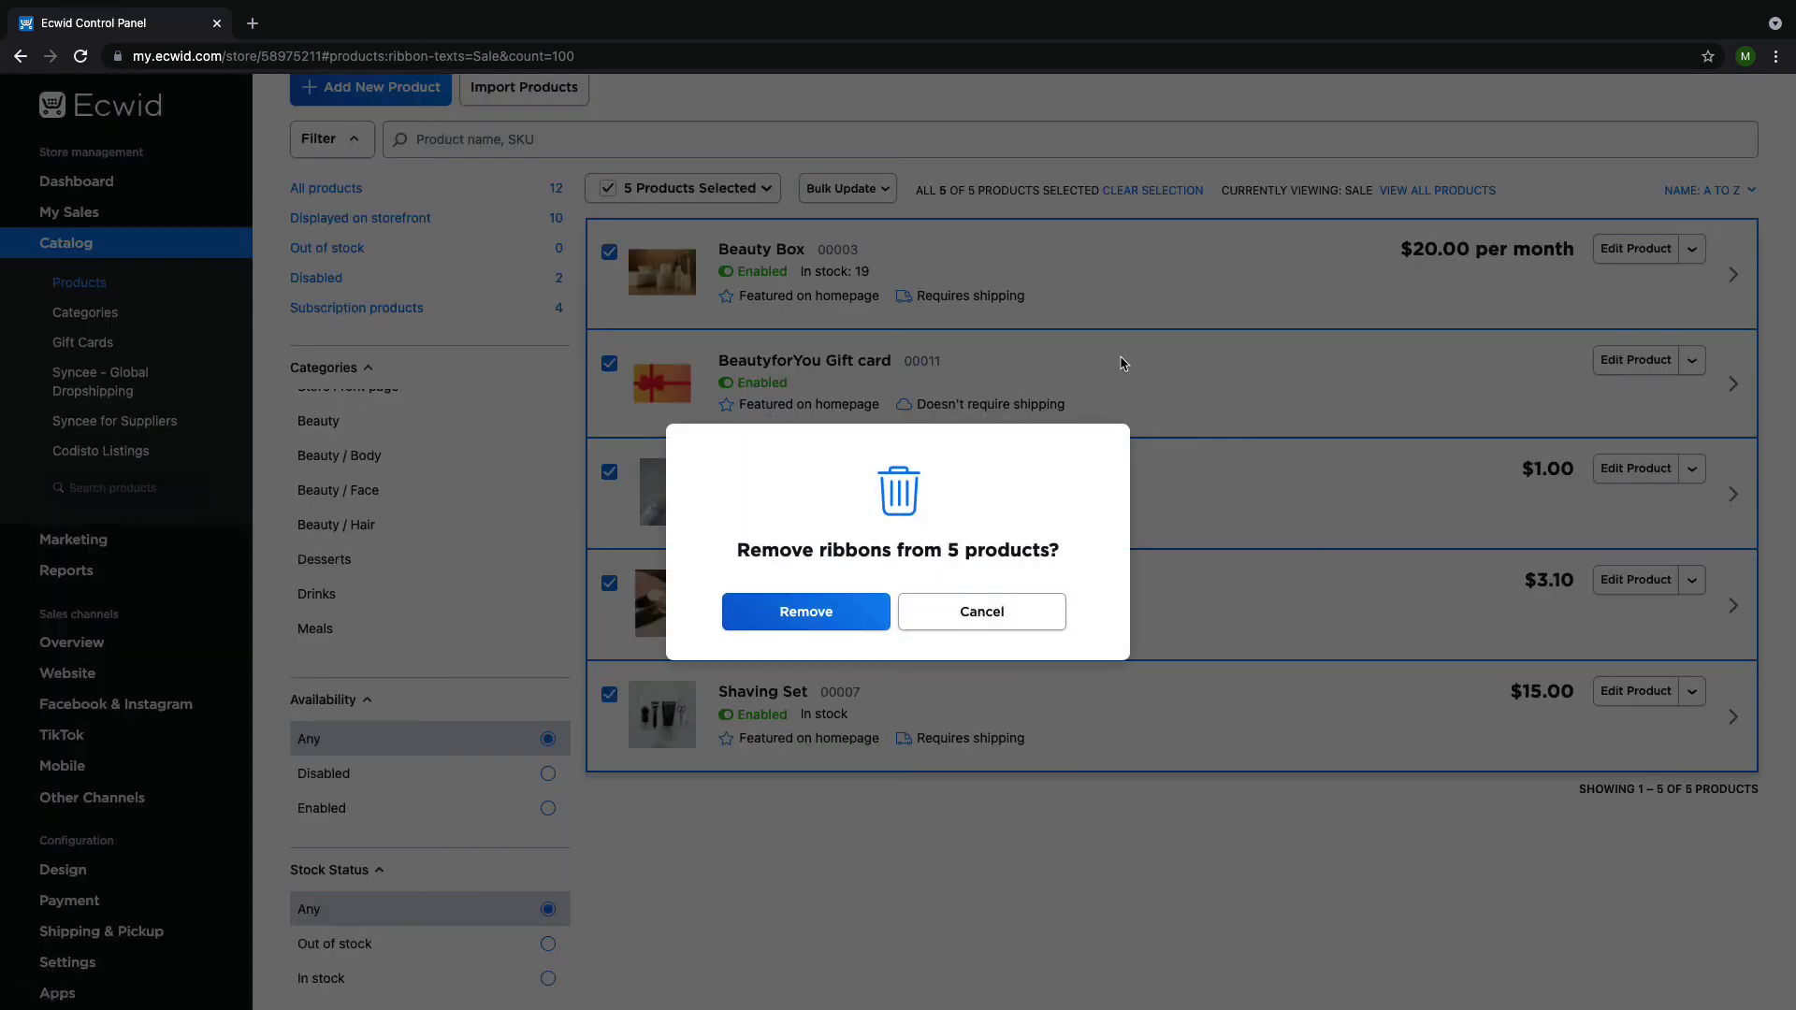
left_click(829, 587)
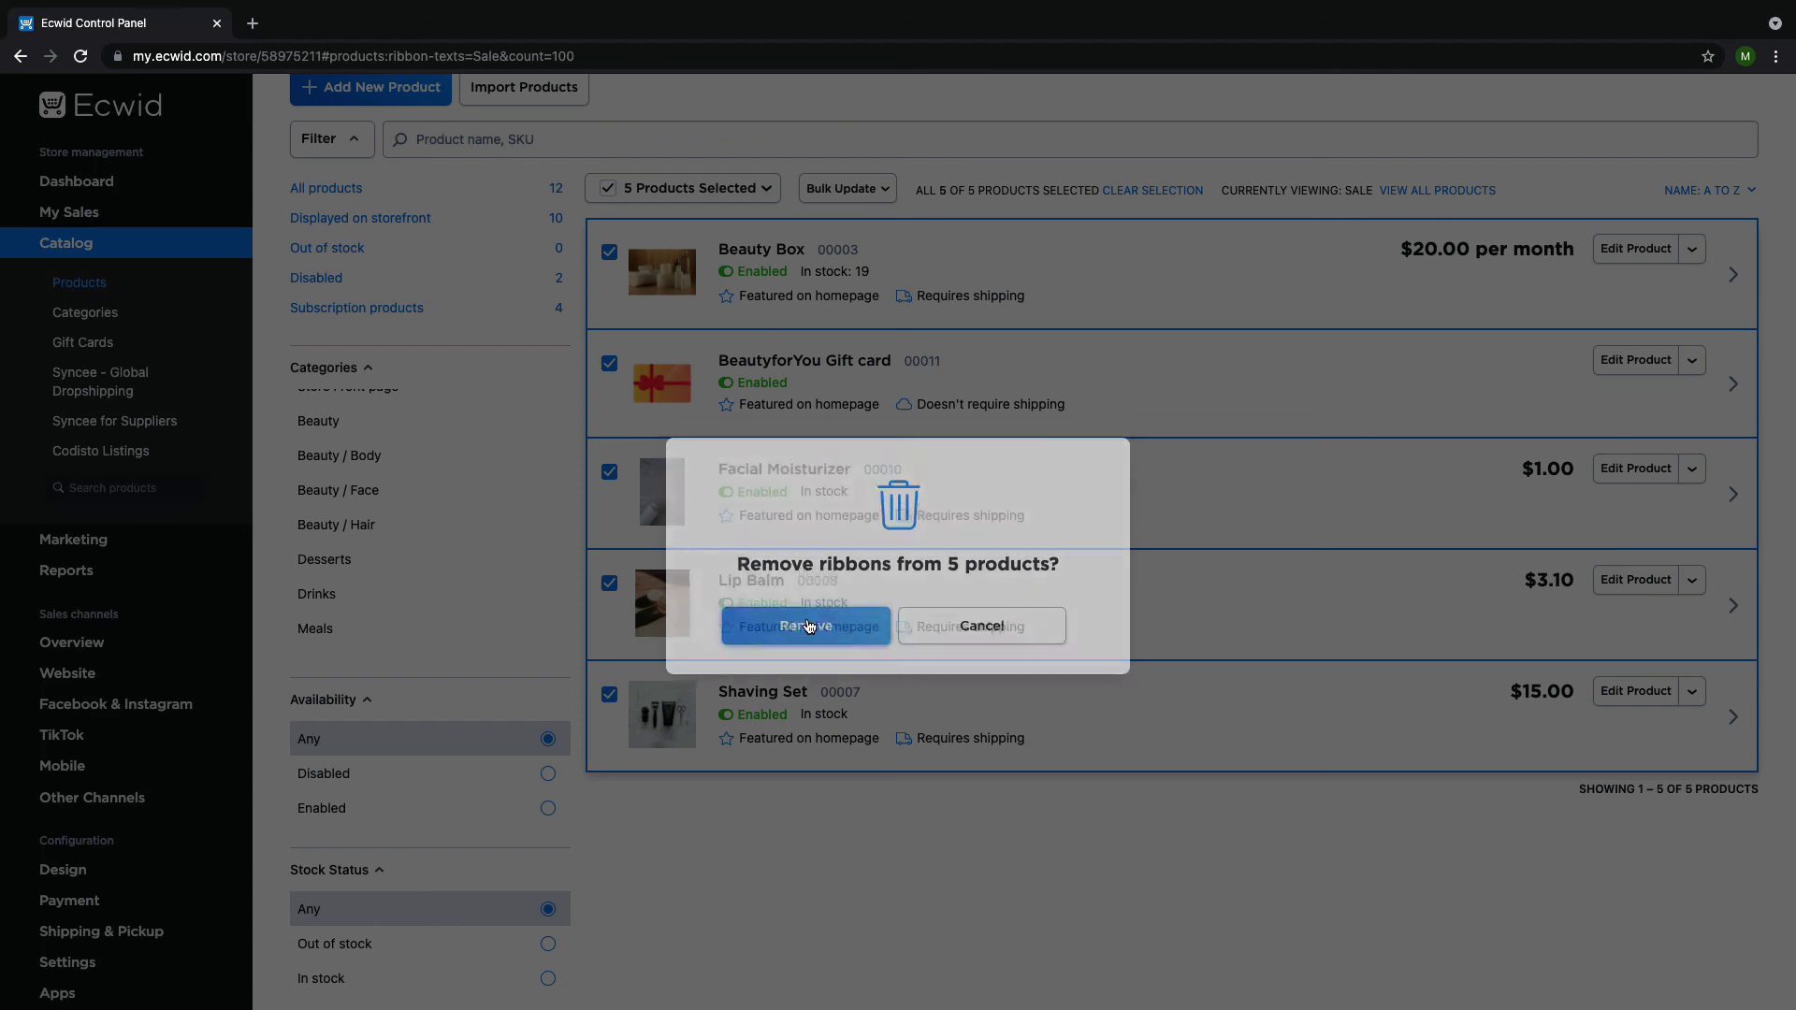